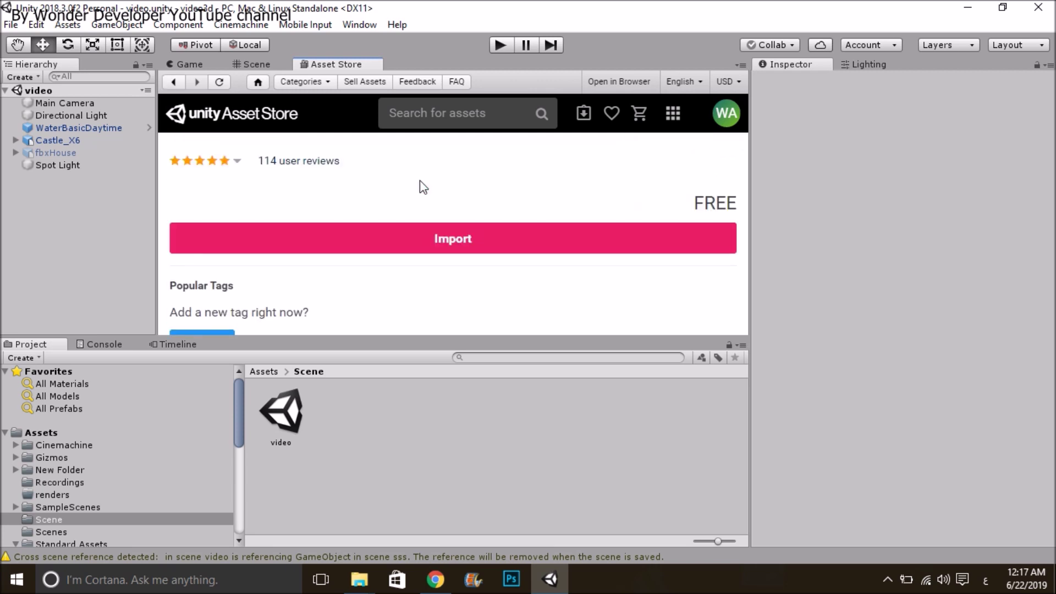
Create an empty game object in the video scene
right_click(64, 221)
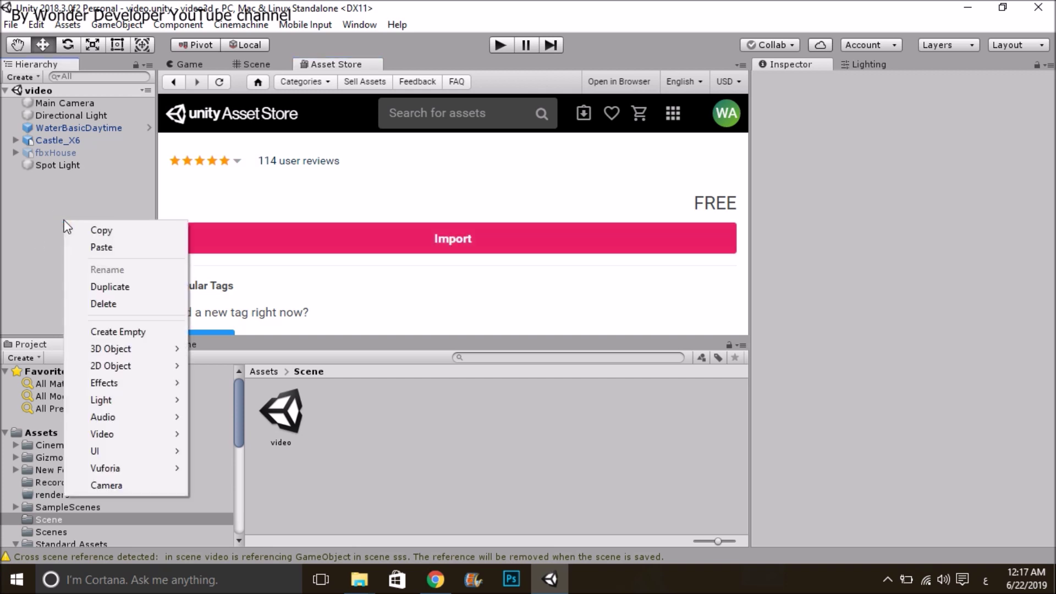
left_click(132, 332)
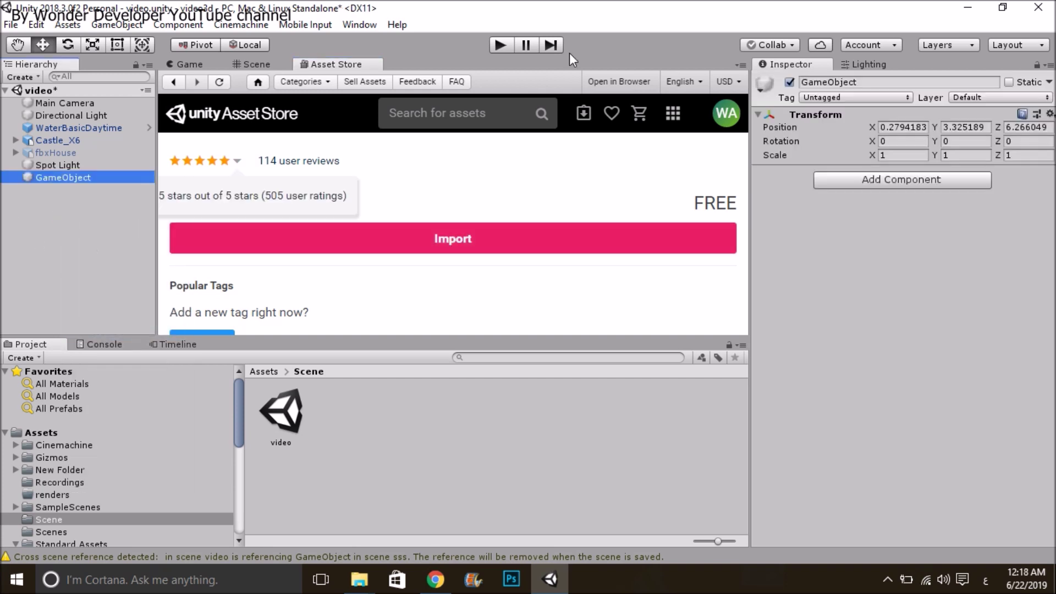
left_click(853, 83)
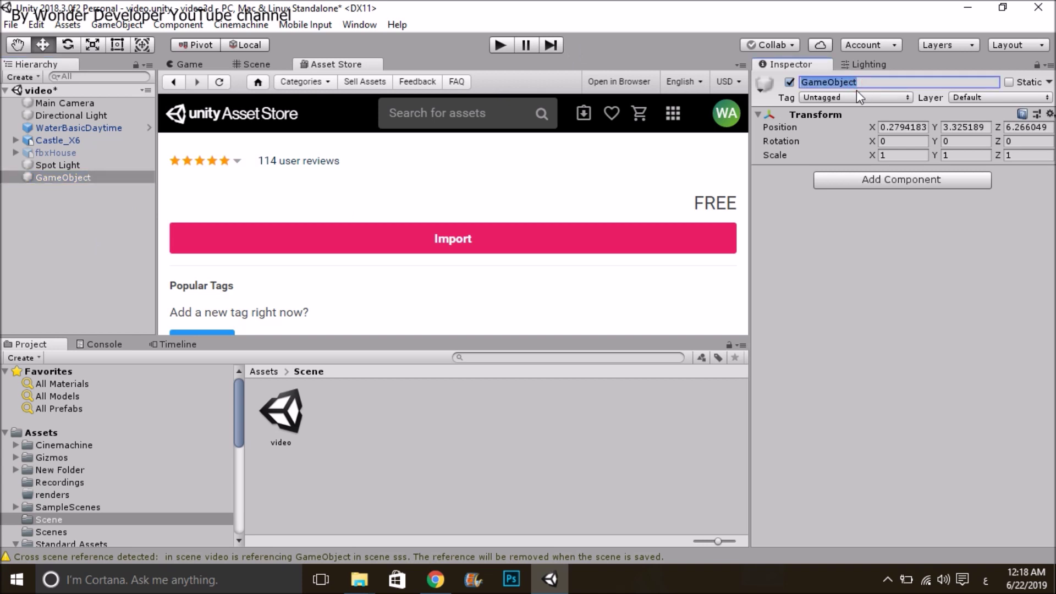
Make all existing scene objects, from Main Camera through Spot Light, children of the empty GameObject
left_click(44, 167)
left_click(55, 103, "shift")
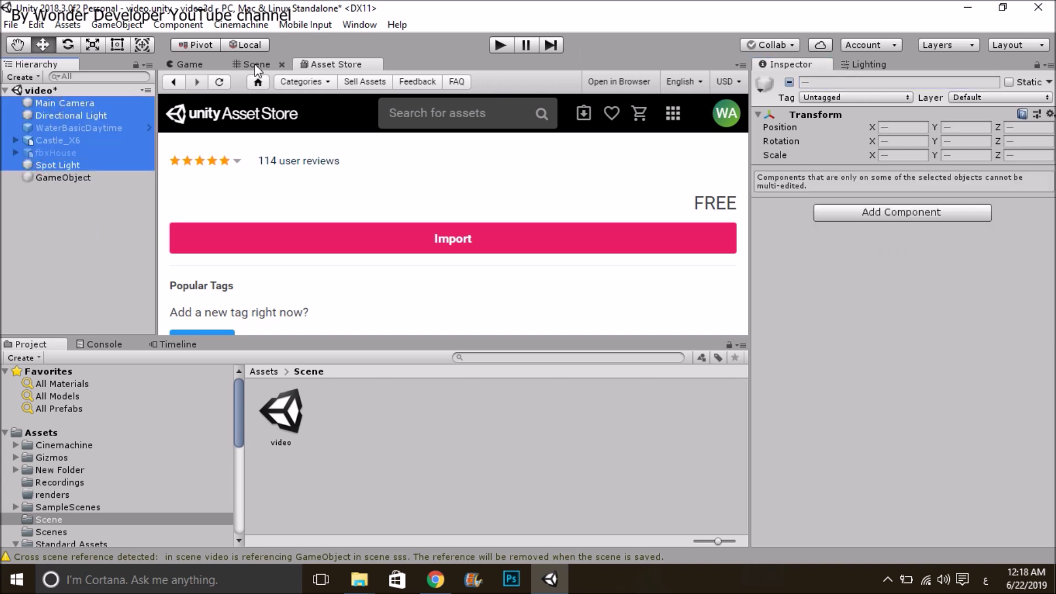
left_click(254, 64)
left_click_drag(62, 160, 71, 177)
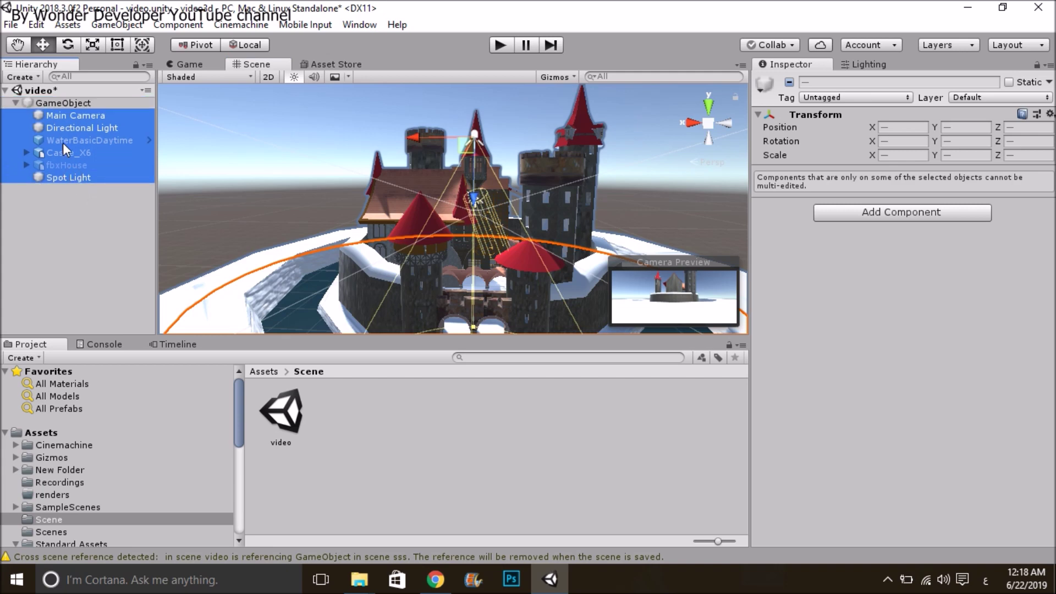
left_click(83, 229)
left_click(58, 102)
Open the Timeline window with the parent GameObject selected
left_click_drag(337, 223, 397, 197, "alt")
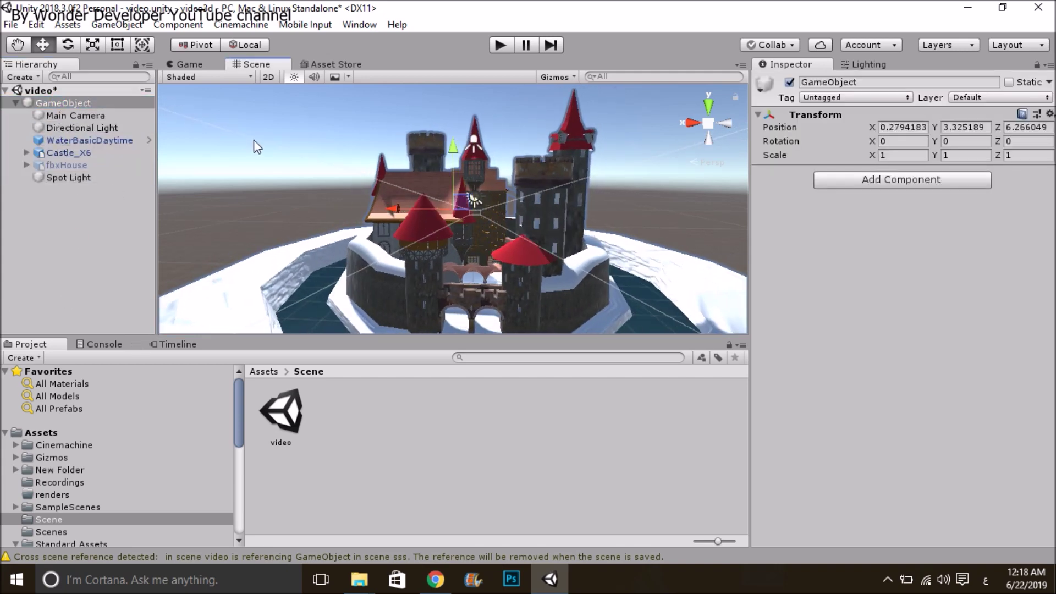
left_click(359, 24)
mouse_move(405, 254)
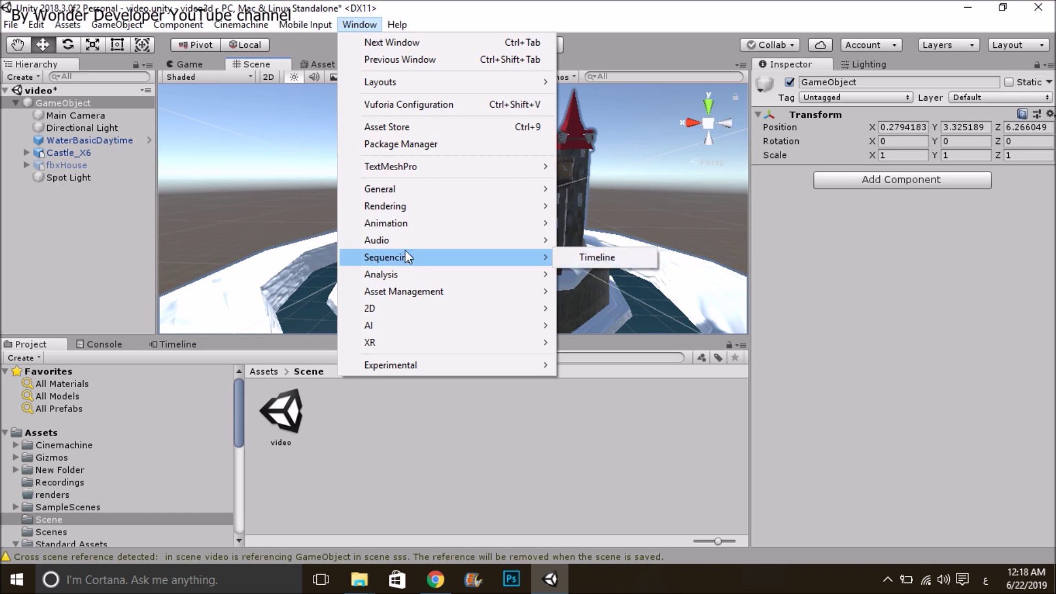
left_click(597, 256)
left_click(170, 345)
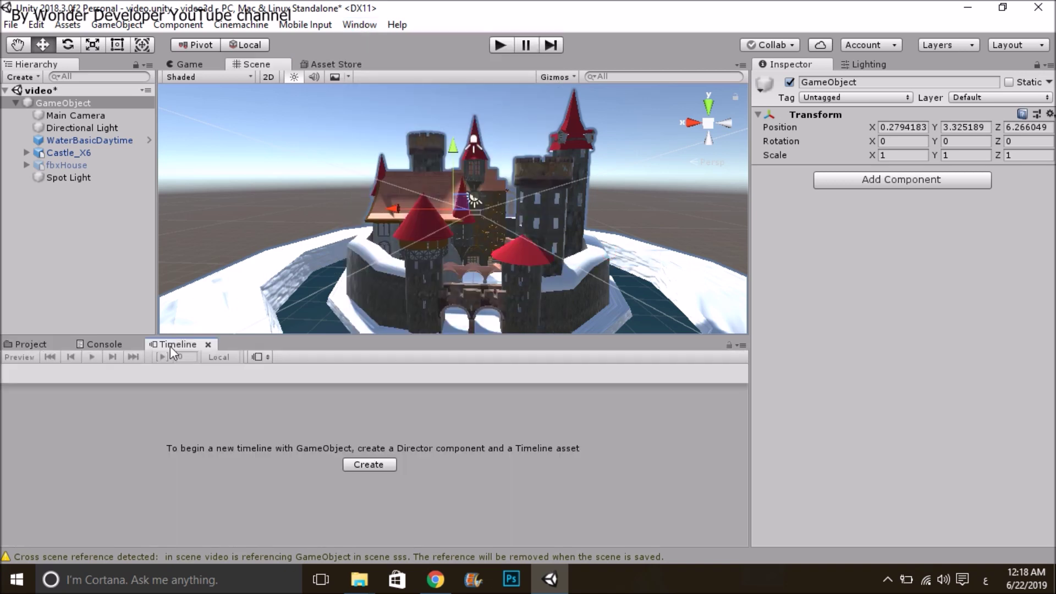
left_click(57, 102)
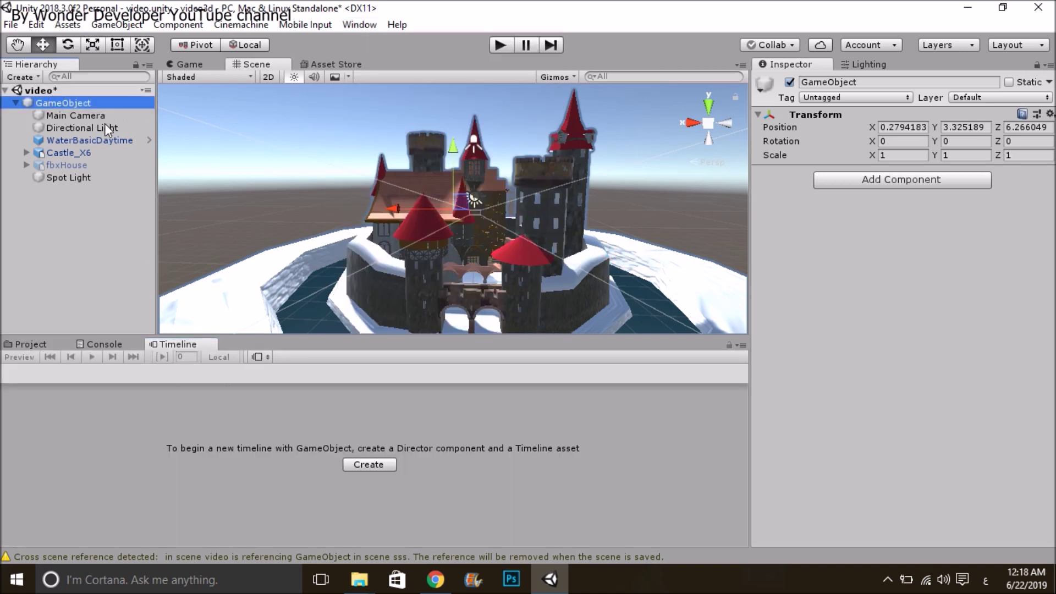
Create a timeline for GameObject and save it as GameObjectTimeline.playable in a new folder named video timeline inside Scene
left_click(365, 464)
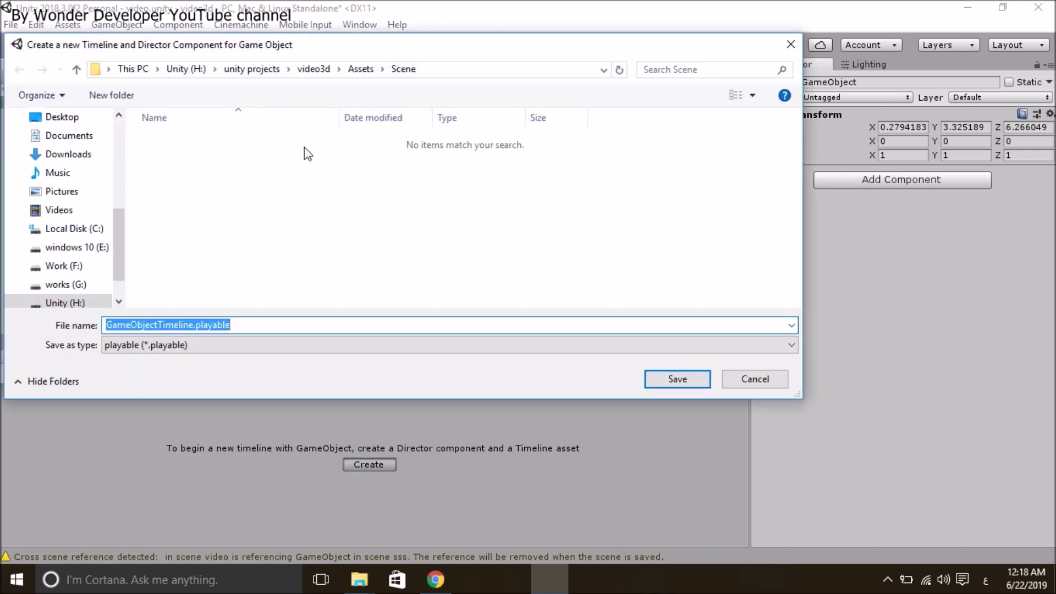
left_click(113, 97)
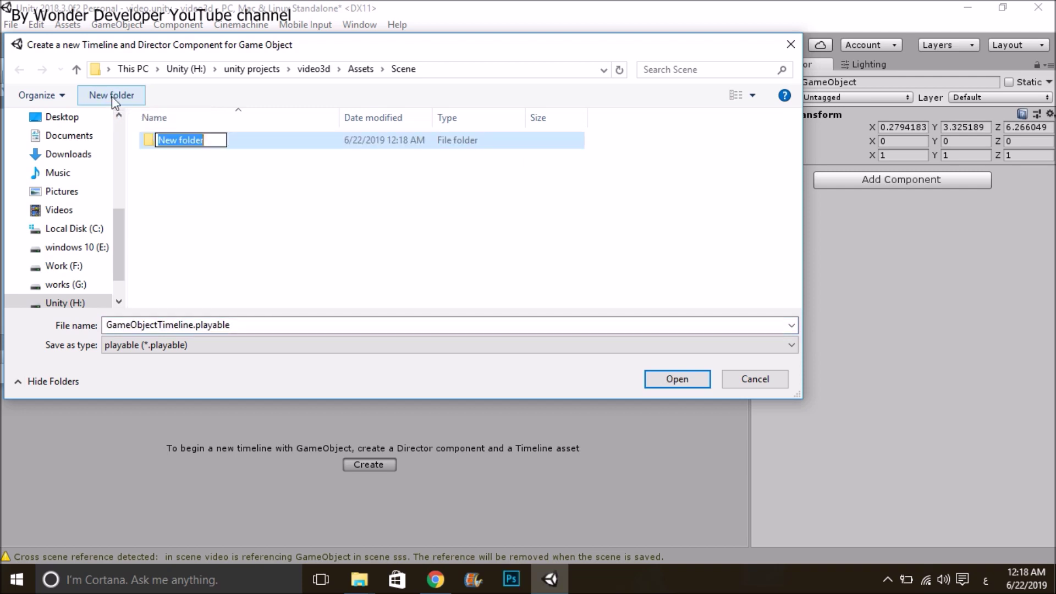
type("{")
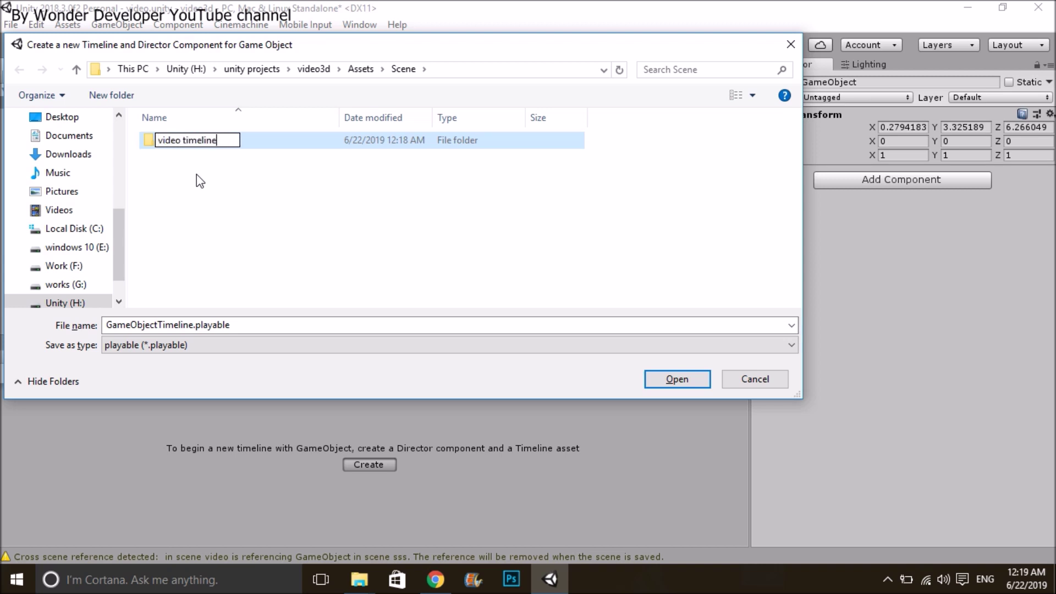
key("Return")
left_click(677, 379)
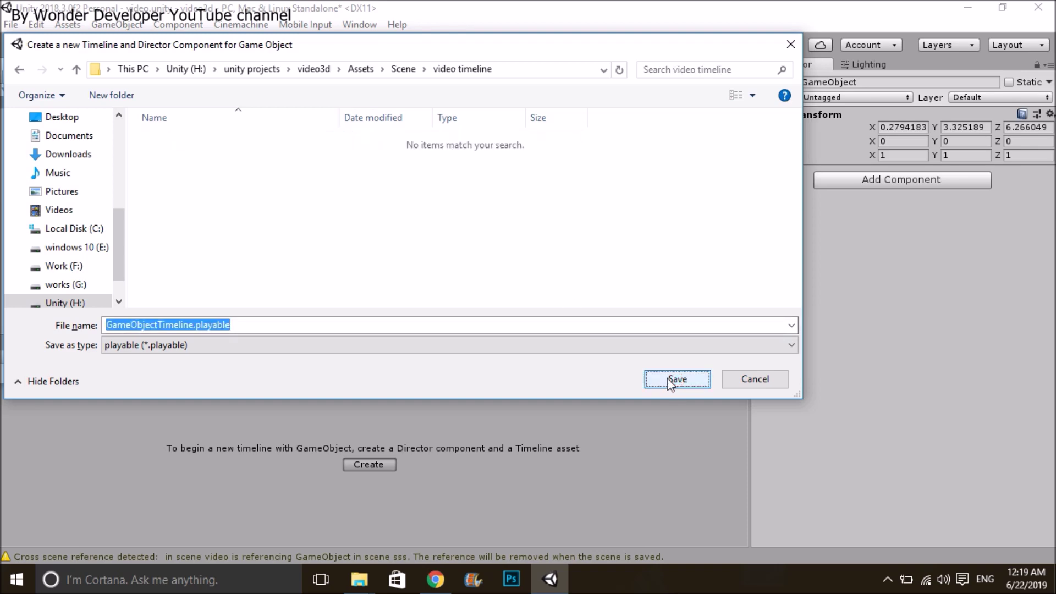
left_click(670, 378)
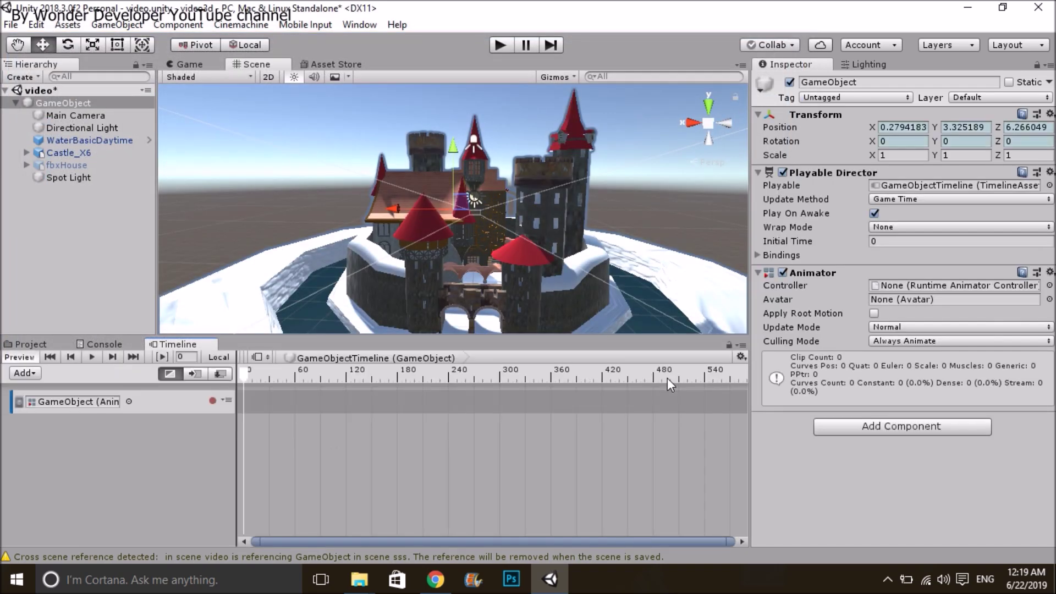
Add a Cinemachine track for the Main Camera to GameObject's timeline
left_click(82, 115)
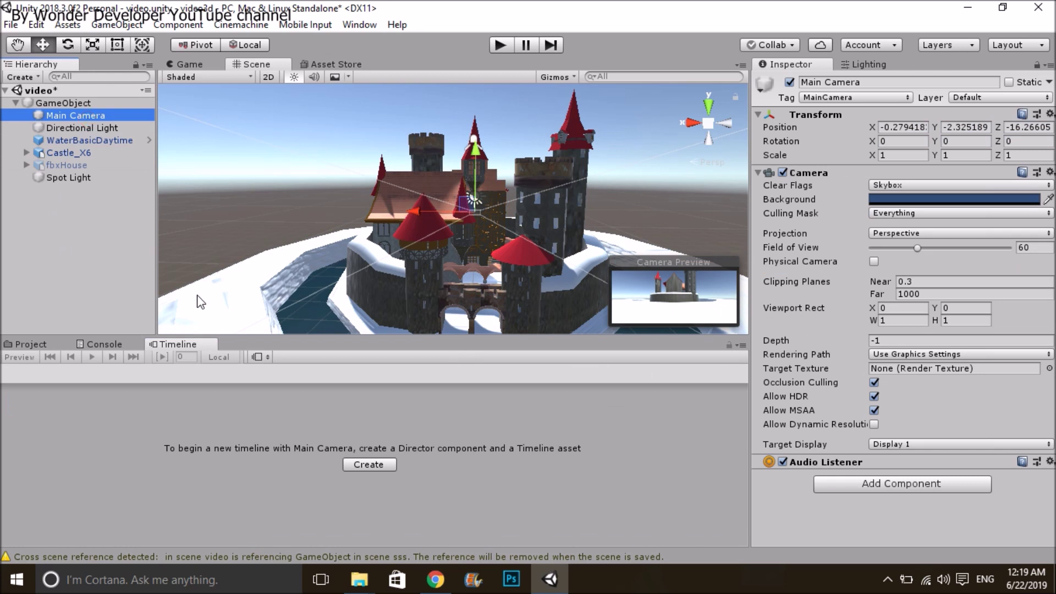
left_click(67, 103)
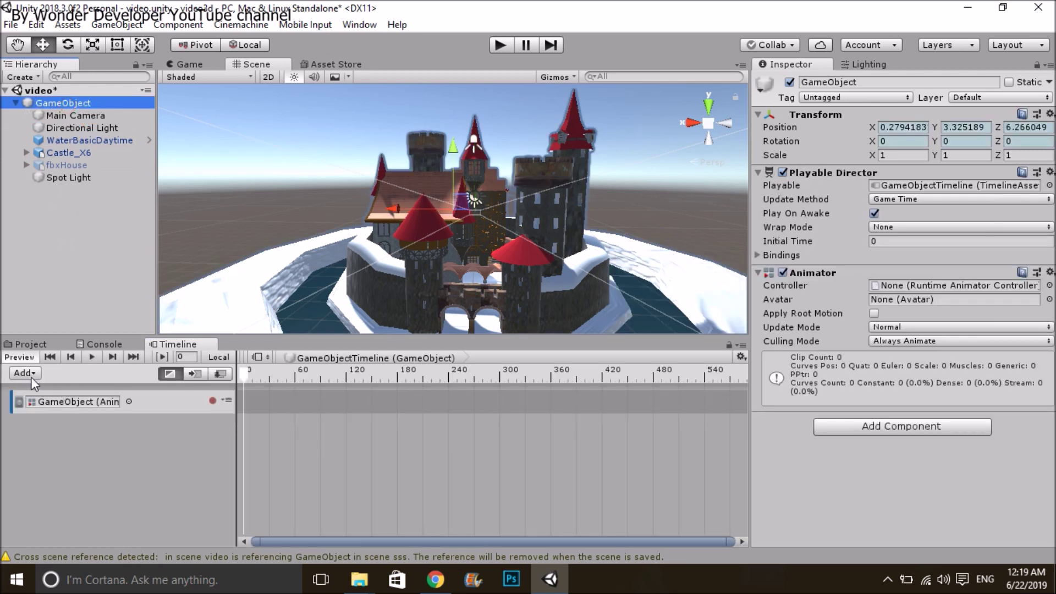
left_click(32, 375)
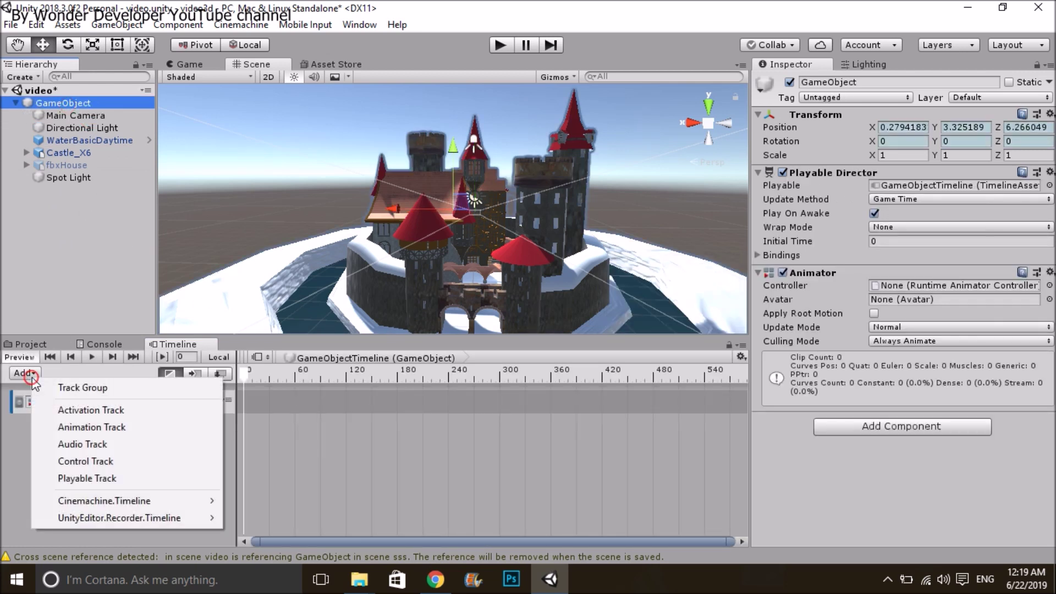
left_click(82, 268)
right_click(137, 464)
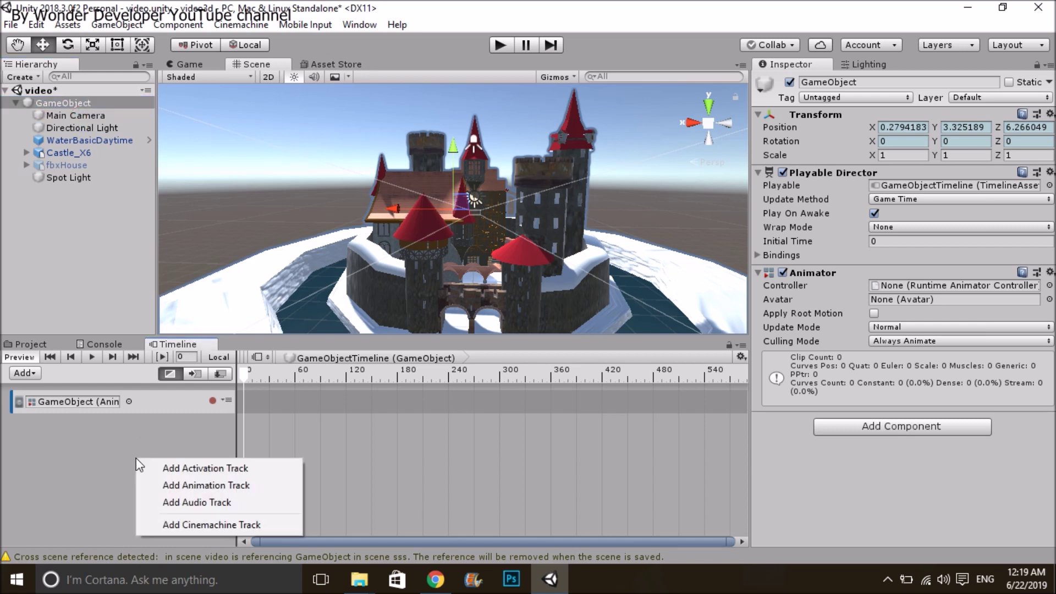
left_click(209, 523)
Add a Cinemachine shot near the start of the Main Camera track
scroll(363, 429, "up", 5)
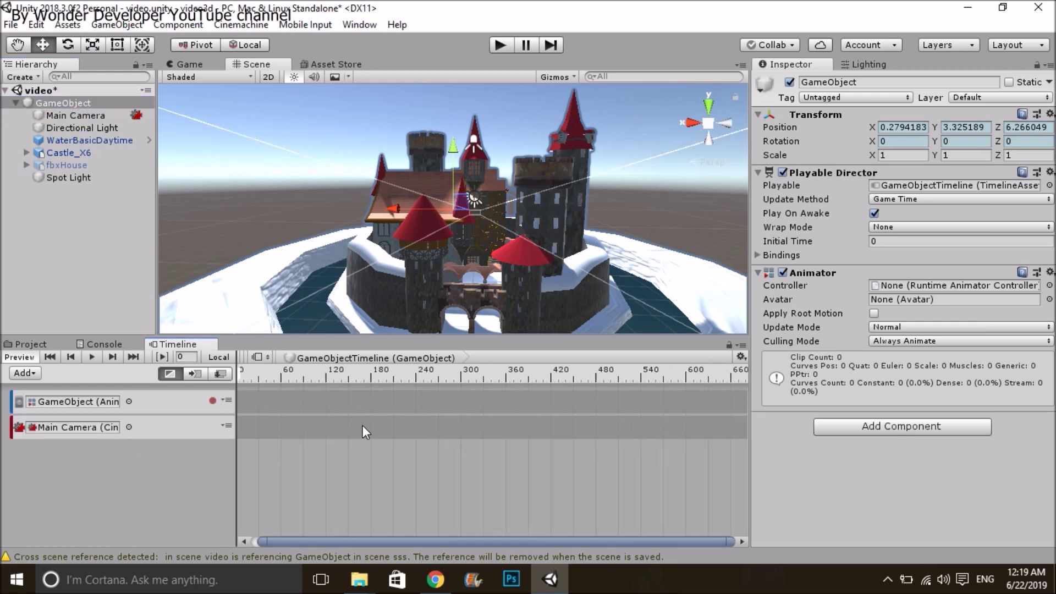
left_click_drag(491, 542, 257, 500)
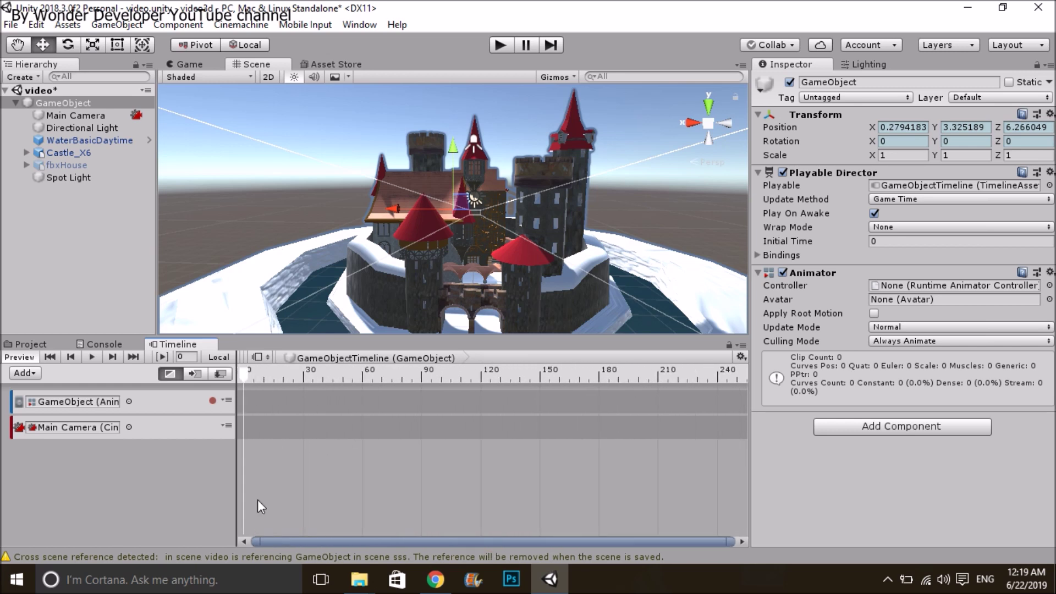
left_click(262, 427)
right_click(263, 428)
left_click(271, 419)
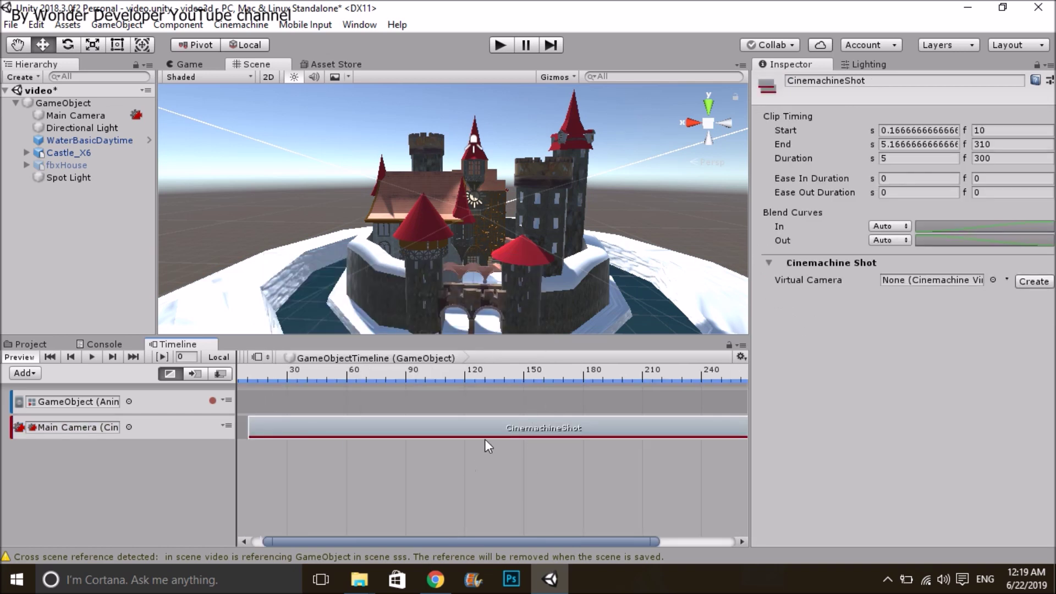
Shift the Cinemachine shot to start at frame 0 and trim it to end at frame 120
scroll(488, 434, "down", 3)
left_click_drag(443, 431, 431, 431)
left_click_drag(609, 425, 384, 434)
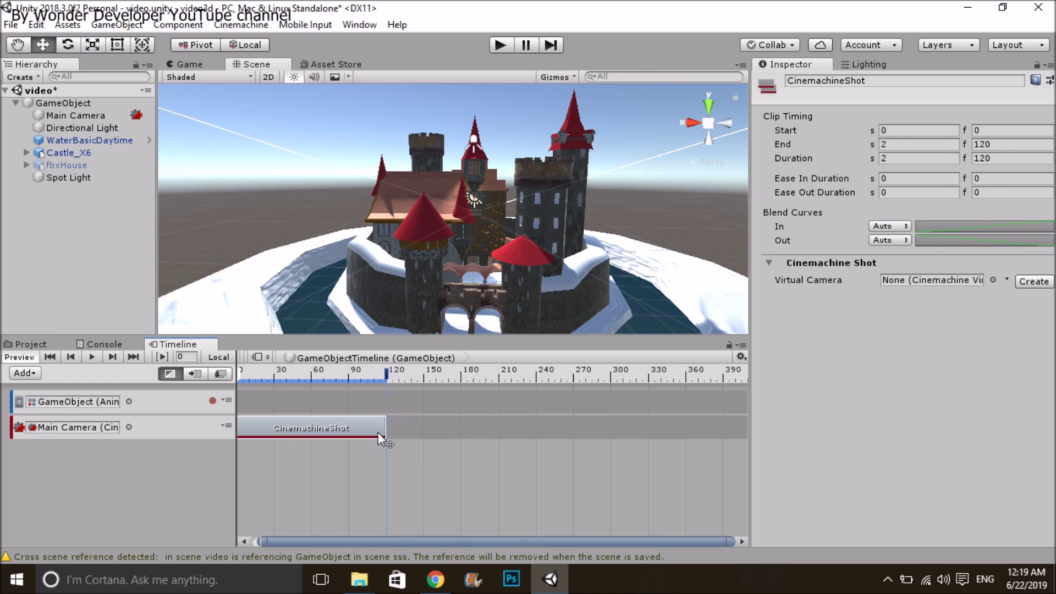
Create a new virtual camera for the first Cinemachine shot and return to GameObject's timeline
left_click(322, 430)
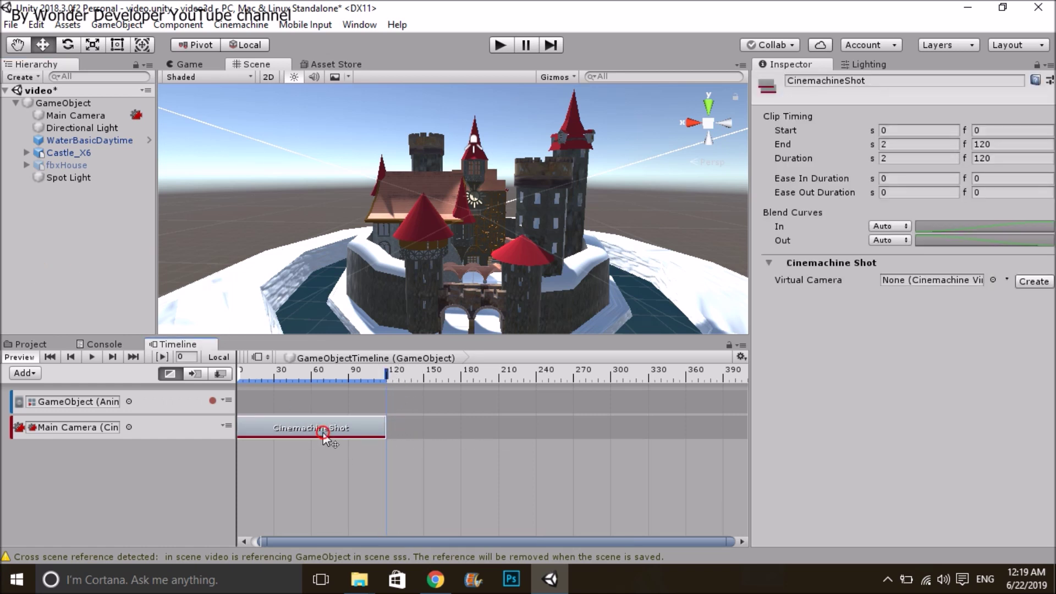
left_click(1031, 284)
left_click(75, 193)
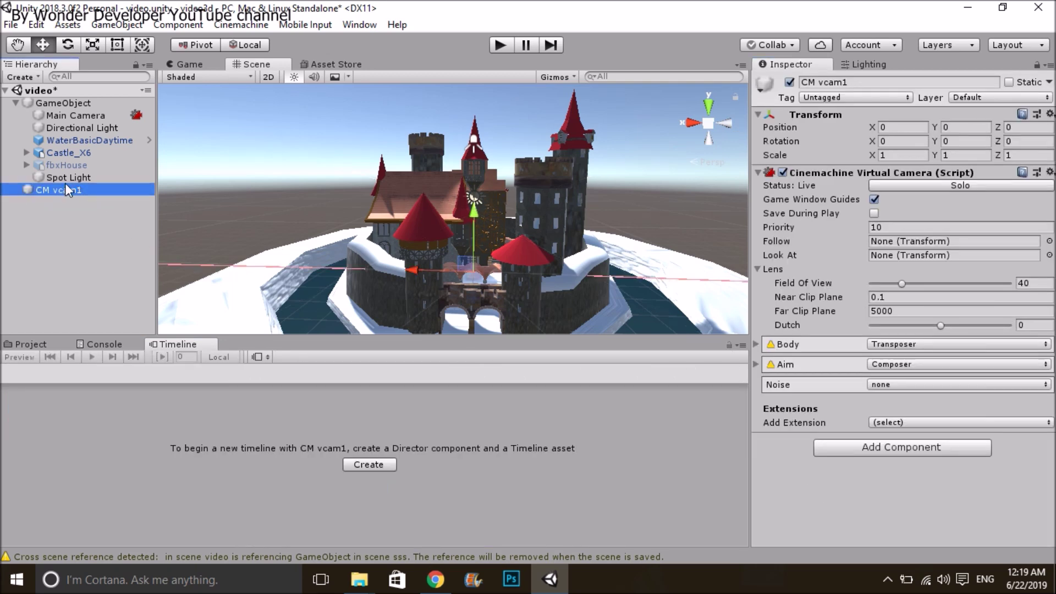
left_click(68, 102)
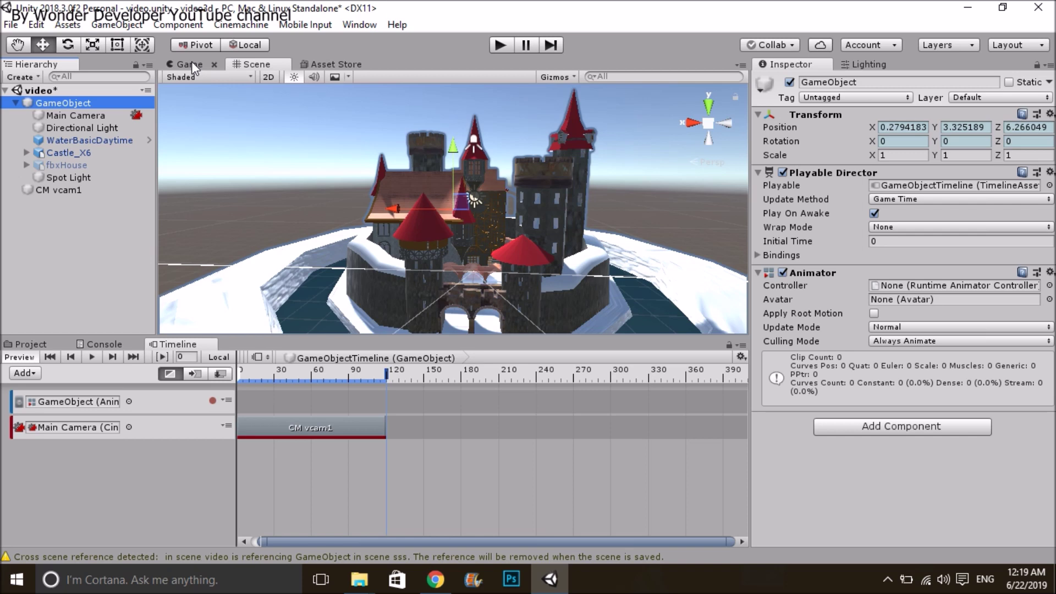
Dock the Game view below the Scene view and frame CM vcam1 in the scene
left_click_drag(196, 65, 272, 300)
left_click(69, 127)
left_click(72, 115)
left_click(48, 190)
double_click(58, 192)
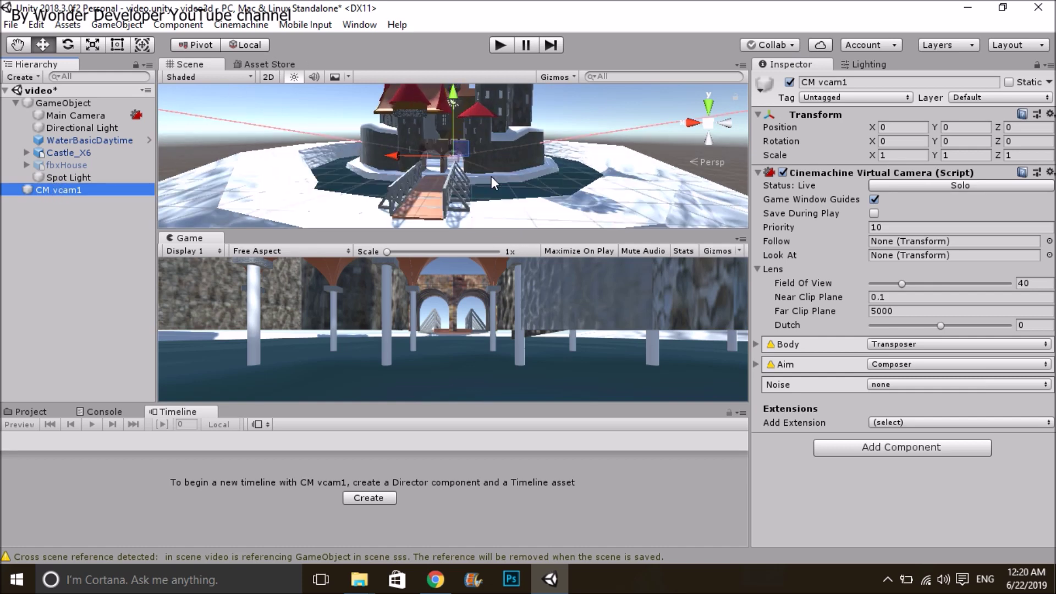
Move CM vcam1 along its Z axis out of the castle to the far end of the bridge, at about Z 8.35
scroll(490, 176, "up", 5)
right_click_drag(474, 164, 95, 130)
scroll(468, 152, "down", 6)
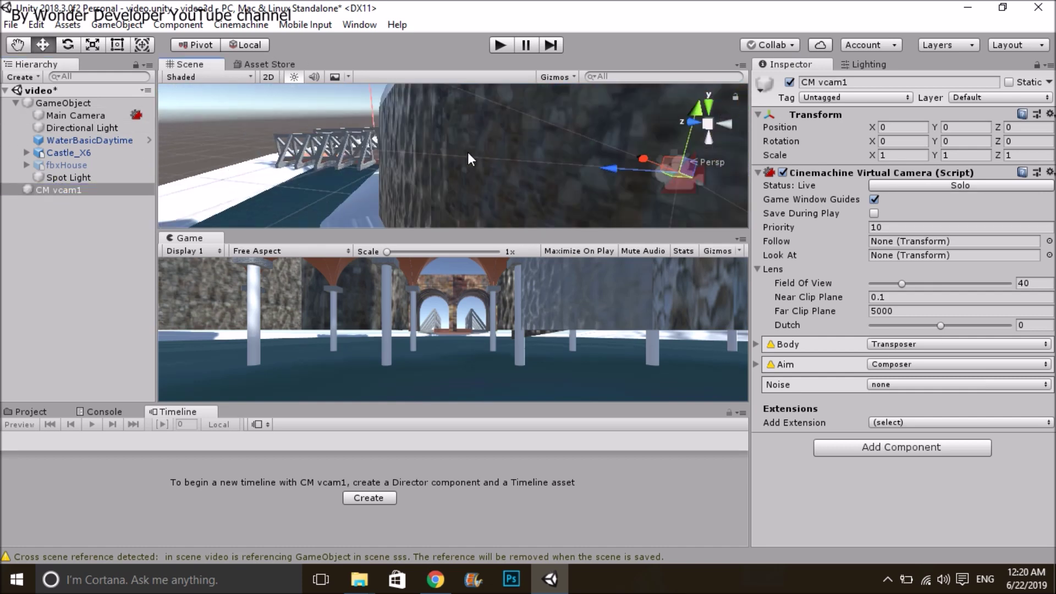
left_click(614, 175)
left_click(615, 174)
left_click_drag(564, 165, 159, 118)
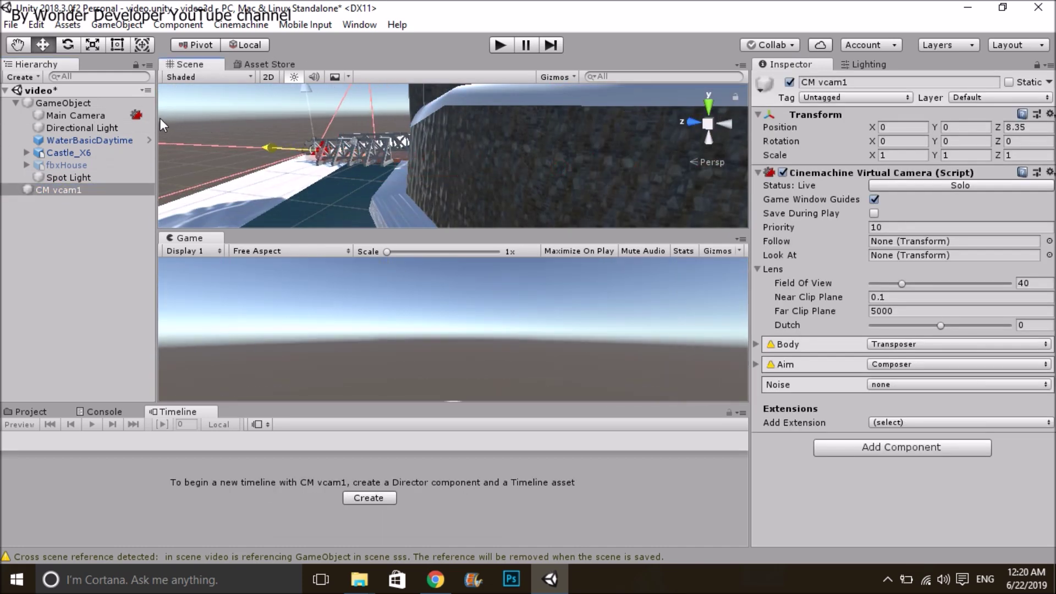
Set CM vcam1's Y position to 0.3 and its Y rotation to 180 to face the castle
type("0.3")
left_click(957, 141)
type("180")
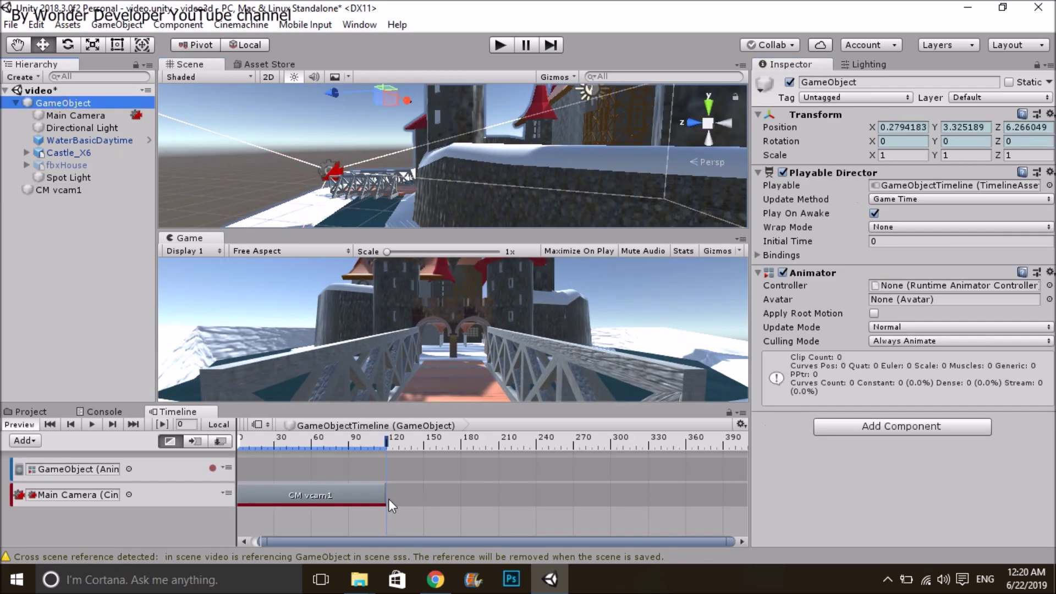
Add a second Cinemachine shot after the first on the Main Camera track and create a new virtual camera for it
right_click(409, 500)
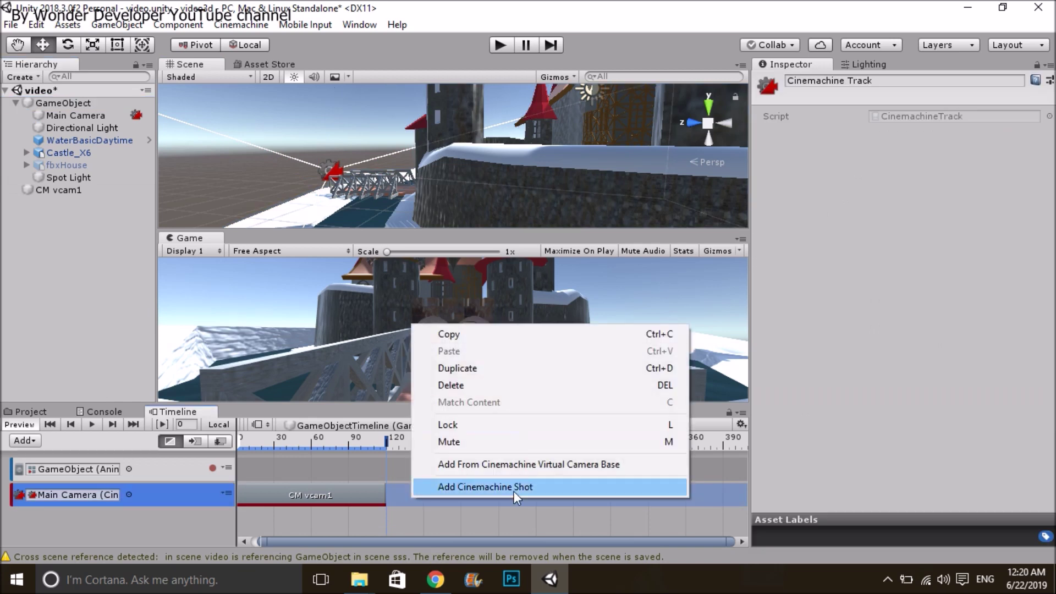
left_click(500, 483)
left_click(1033, 281)
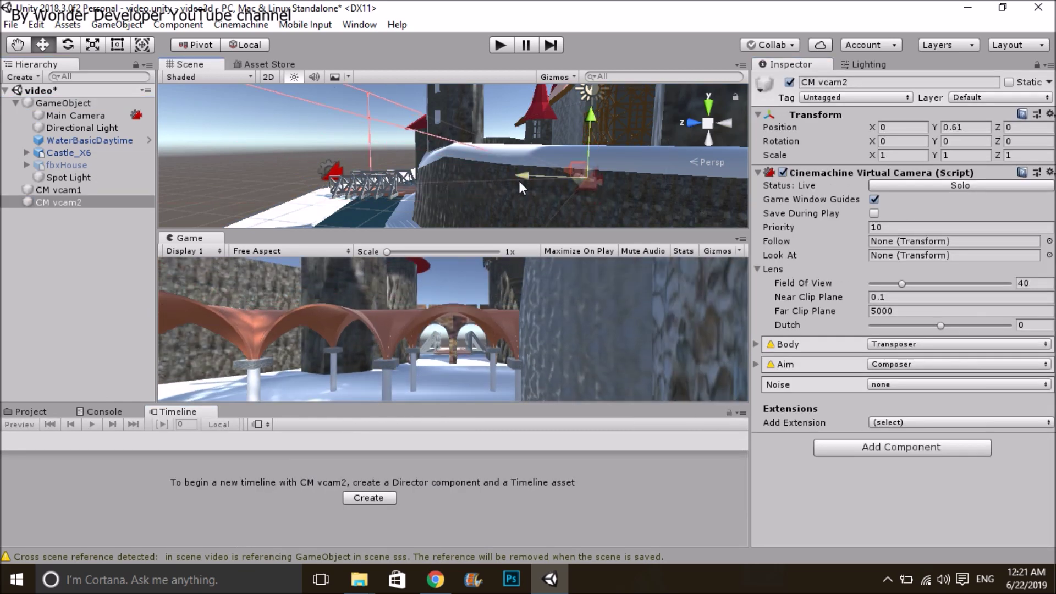
Place CM vcam2 behind the castle gate at Y 0.3 and about Z 2.49, with a Y rotation of 189
left_click(708, 104)
left_click_drag(414, 179, 410, 135)
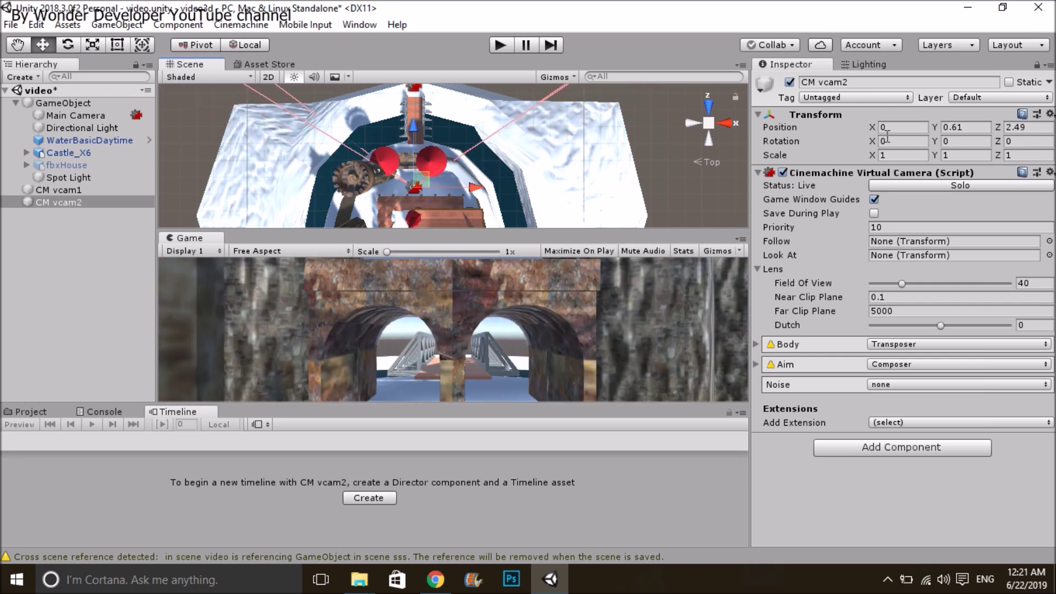
type("0.3")
left_click(965, 141)
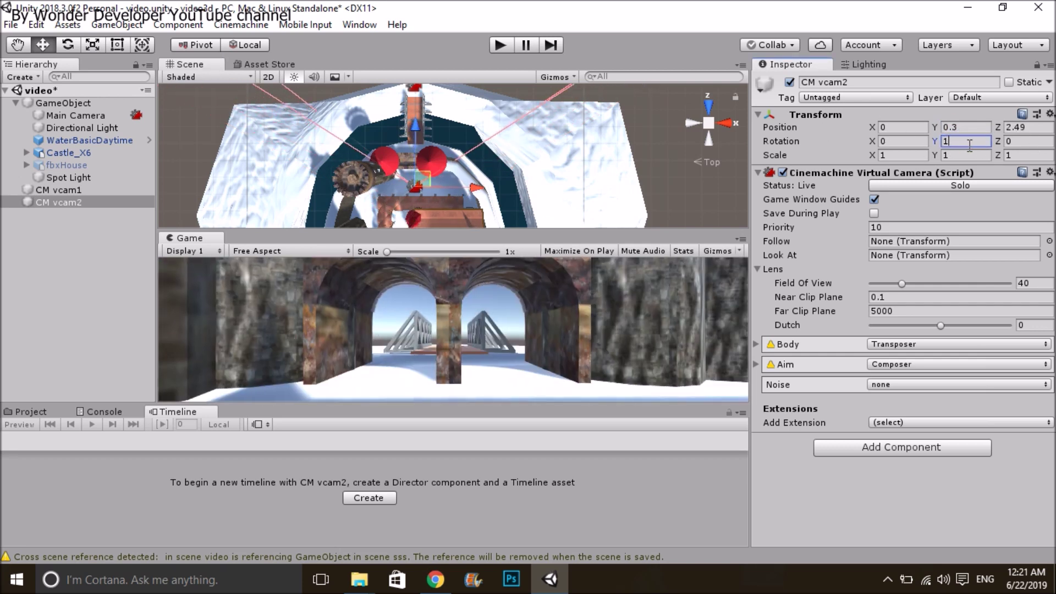
type("189")
scroll(496, 172, "down", 2)
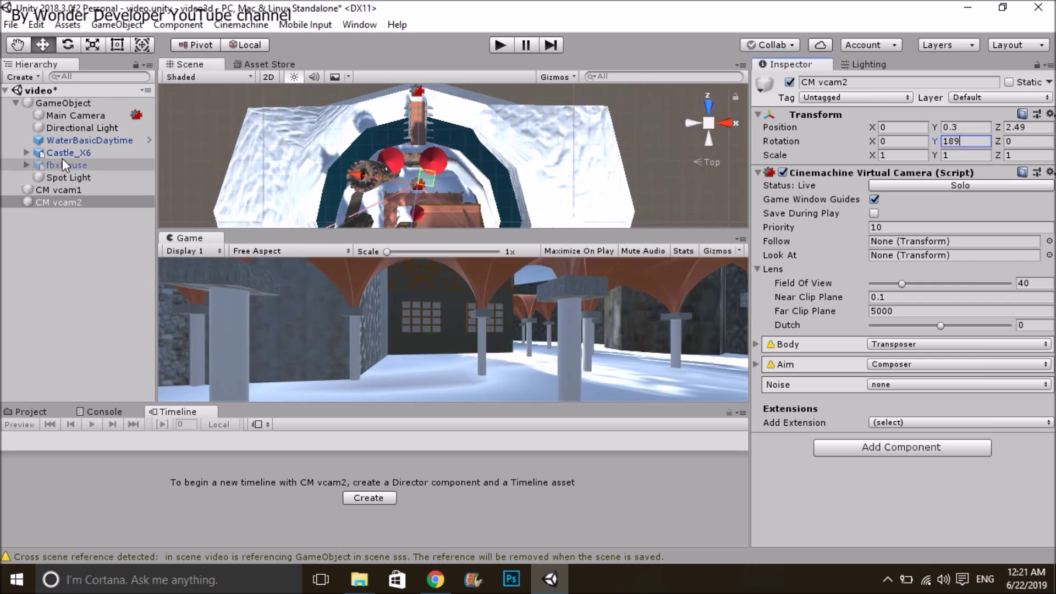
Copy CM vcam2's Y position value to CM vcam1 so both cameras share the same height
left_click(70, 204)
left_click(72, 191)
left_click(72, 203)
left_click(961, 127)
key("ctrl+c")
left_click(90, 191)
left_click(961, 127)
key("ctrl+v")
left_click(88, 203)
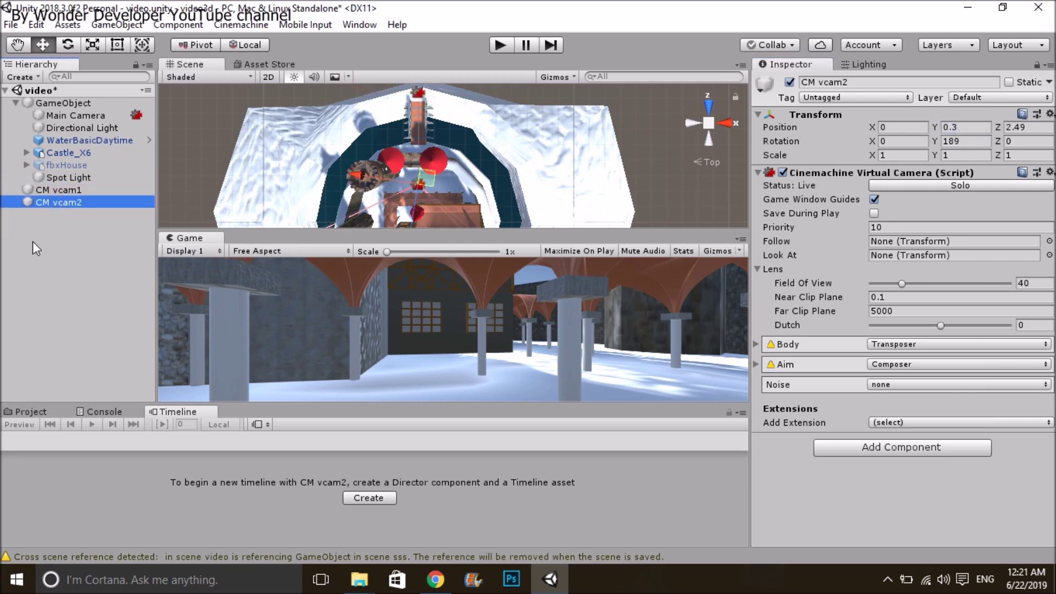
Shorten the CM vcam1 and CM vcam2 shots and overlap them by 64 frames, ending CM vcam1 at frame 120
left_click(63, 103)
left_click_drag(401, 501, 374, 499)
right_click(605, 496)
left_click_drag(460, 492, 389, 486)
scroll(347, 509, "left", 3)
left_click_drag(264, 503, 220, 488)
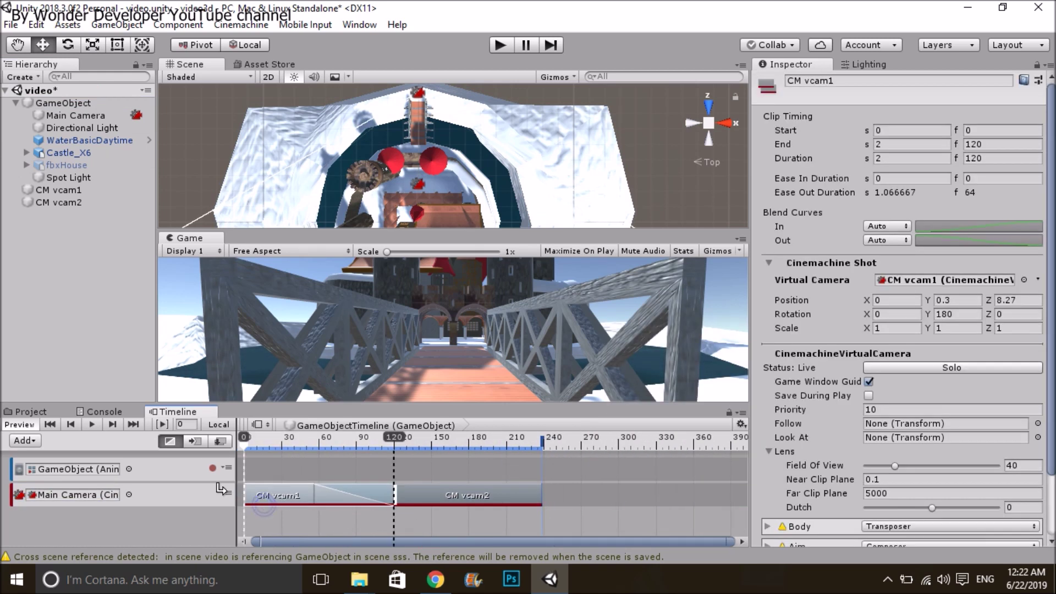
Play the scene to review the blend between the CM vcam1 and CM vcam2 shots
key("ctrl+p")
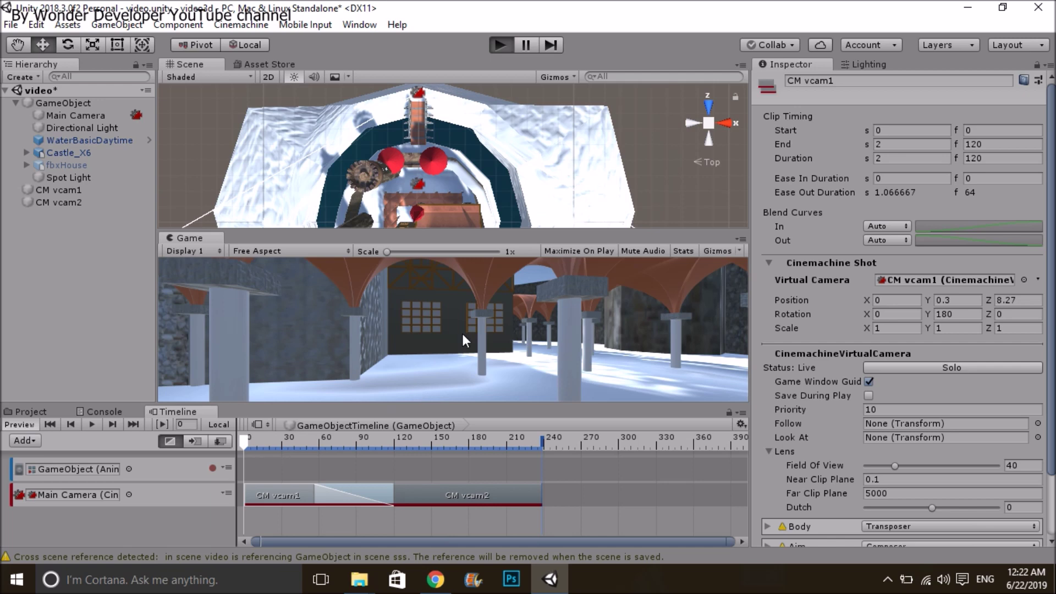
mouse_move(245, 442)
left_mouse_down()
mouse_move(416, 438)
mouse_move(247, 440)
left_mouse_up()
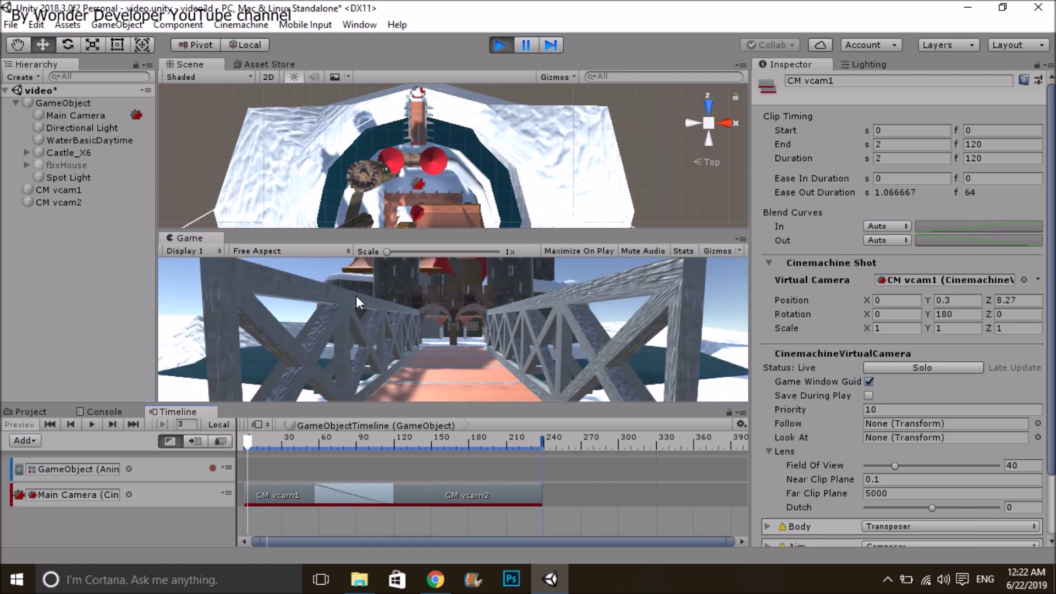
left_click(500, 46)
Lengthen the blend by retiming CM vcam2's shot to run from frame 28 to 256, and play-test the scene
left_click_drag(457, 497, 623, 495)
left_click_drag(393, 495, 363, 493)
left_click_drag(533, 497, 457, 493)
left_click_drag(655, 498, 561, 501)
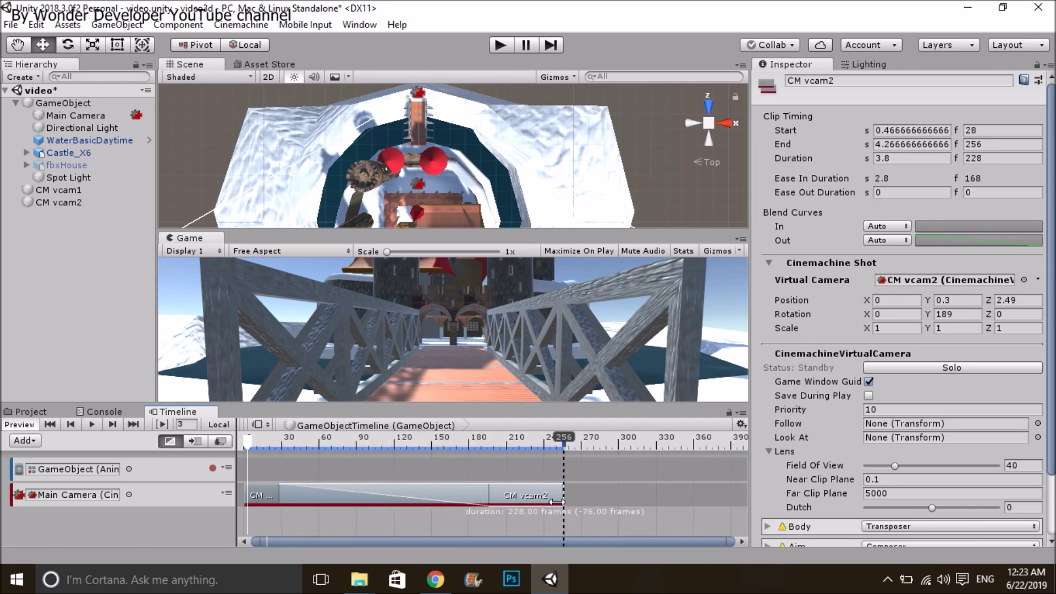
left_click(499, 47)
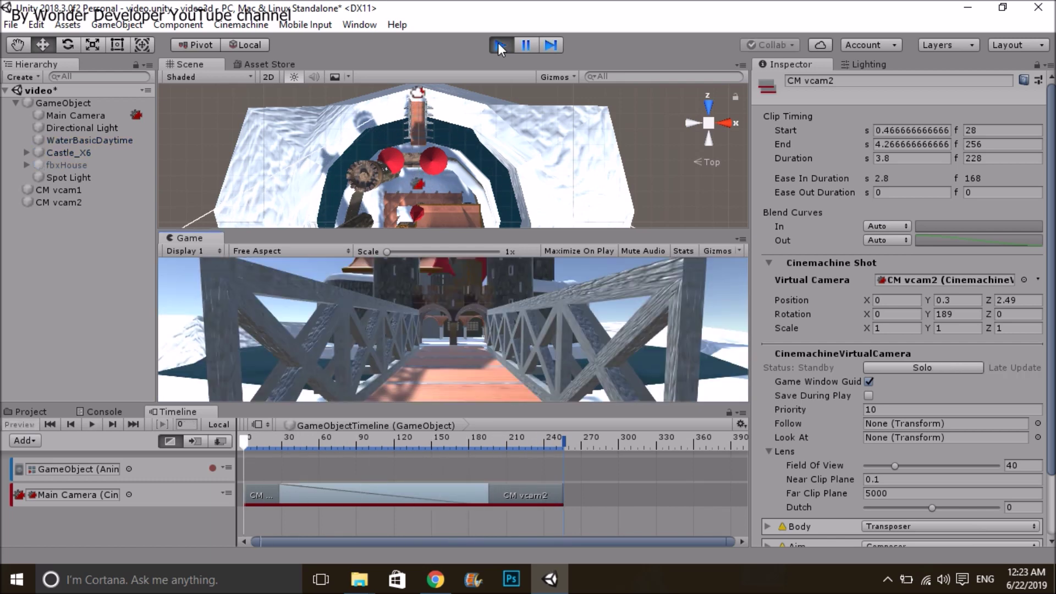
left_click(499, 45)
Add a third Cinemachine shot to the Main Camera track and create a new virtual camera for it
left_click(635, 495)
right_click(634, 494)
left_click(682, 481)
left_click(1034, 281)
Set CM vcam2's Y rotation to 180, and give CM vcam3 a Y position of 0.3 and Y rotation of 180
left_click(964, 127)
type("180")
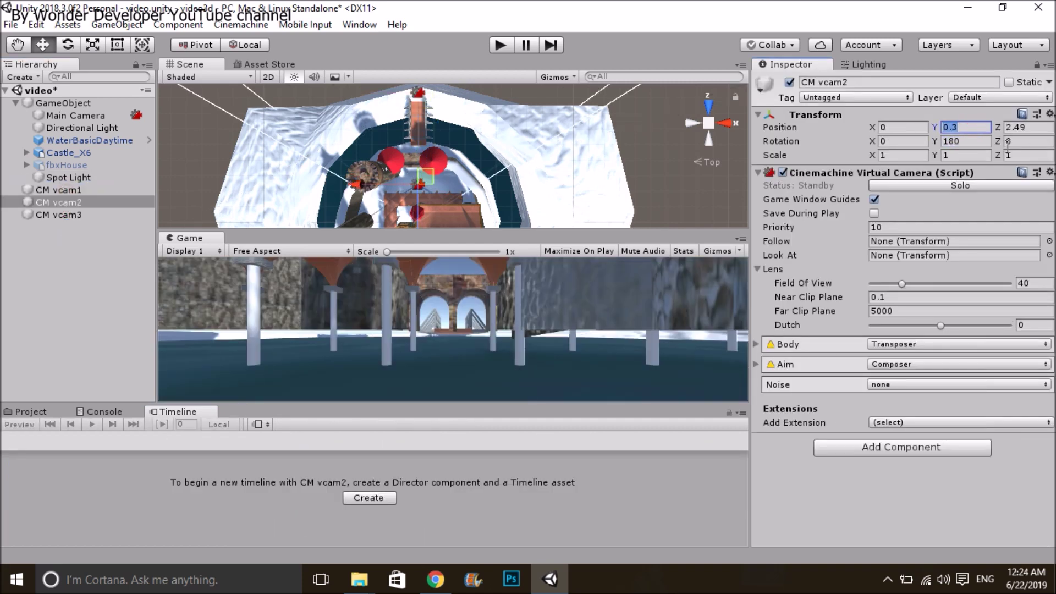
left_click(62, 215)
left_click(963, 128)
type("0.3")
left_click(963, 141)
type("180")
Copy CM vcam2's Z position of 2.49 to CM vcam3
left_click(65, 190)
left_click(70, 202)
left_click(1022, 126)
left_click(59, 214)
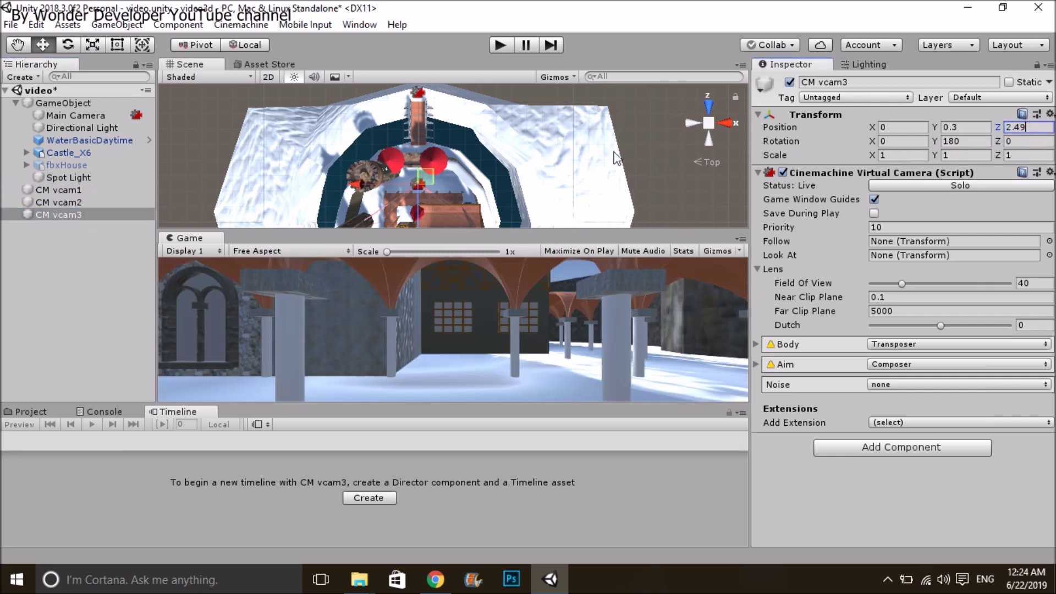
Tilt CM vcam3 with the Rotate tool to an X rotation of about -46.31 so it looks up inside the castle
left_click_drag(422, 151, 514, 143, "alt")
scroll(547, 163, "up", 10)
left_click_drag(558, 177, 256, 152, "alt")
left_click_drag(599, 184, 415, 197, "alt")
key("e")
left_click_drag(566, 153, 462, 134)
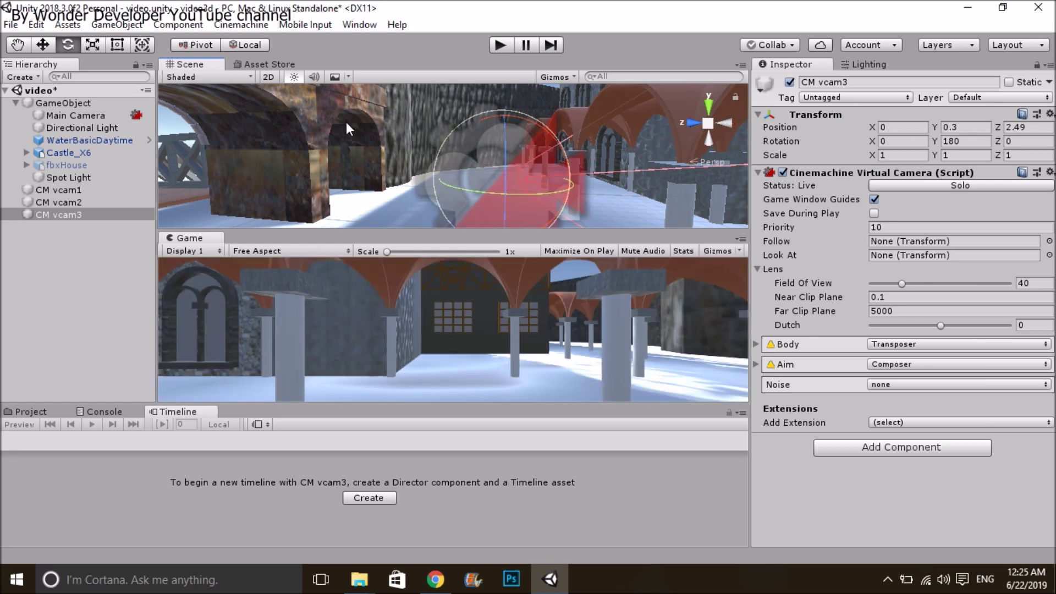
left_click(42, 45)
left_click_drag(552, 186, 483, 208)
left_click(59, 201)
key("e")
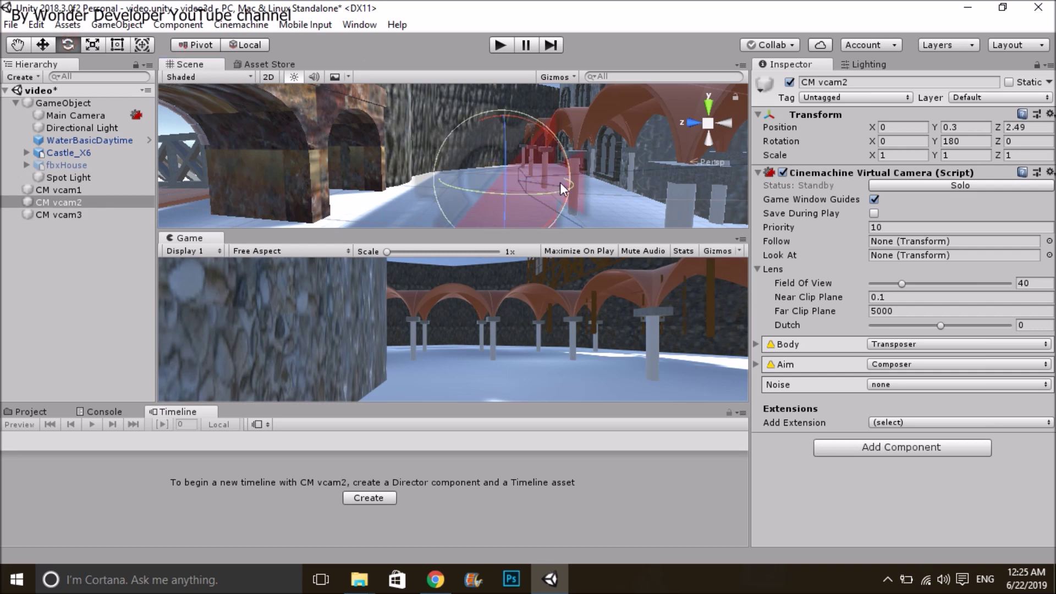
left_click(78, 213)
left_click(85, 202)
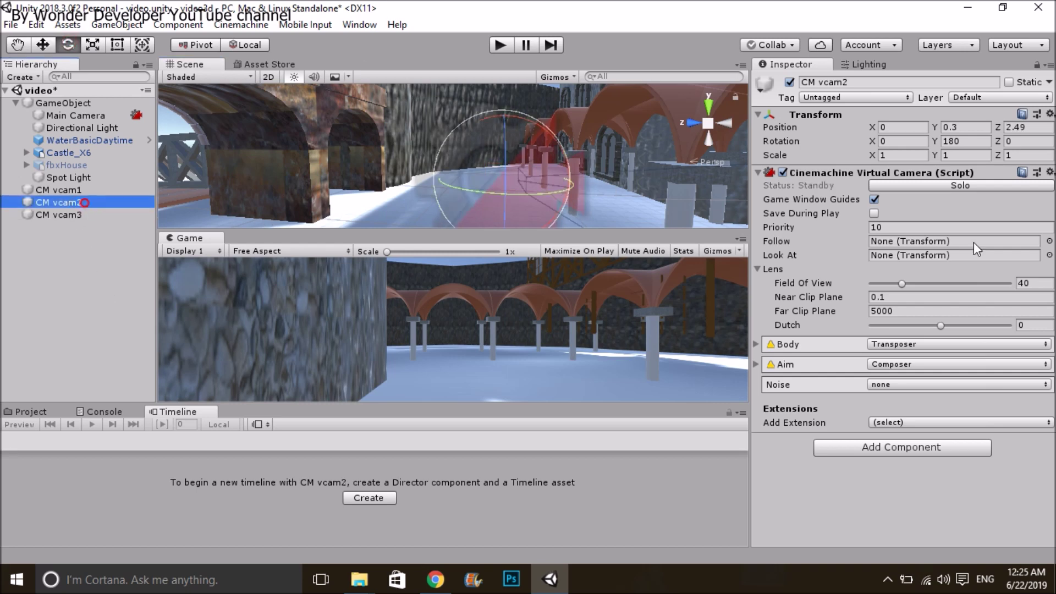
left_click(77, 214)
left_click_drag(503, 119, 15, 163)
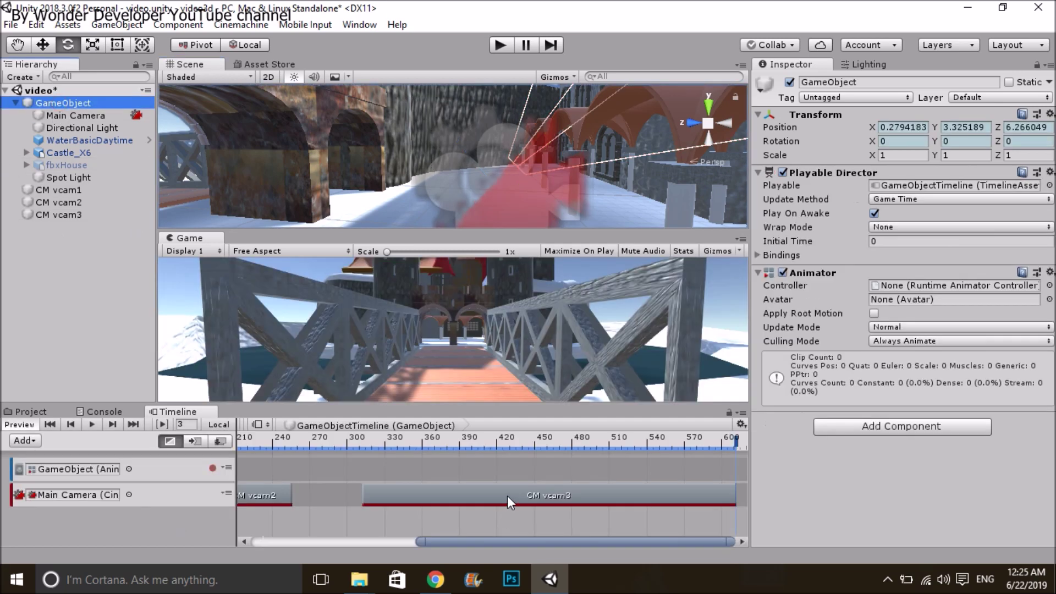
Shorten CM vcam3's shot and overlap it with CM vcam2's, running from frame 212 to 265, and play-test the scene
left_click(507, 496)
left_click_drag(428, 494, 509, 534)
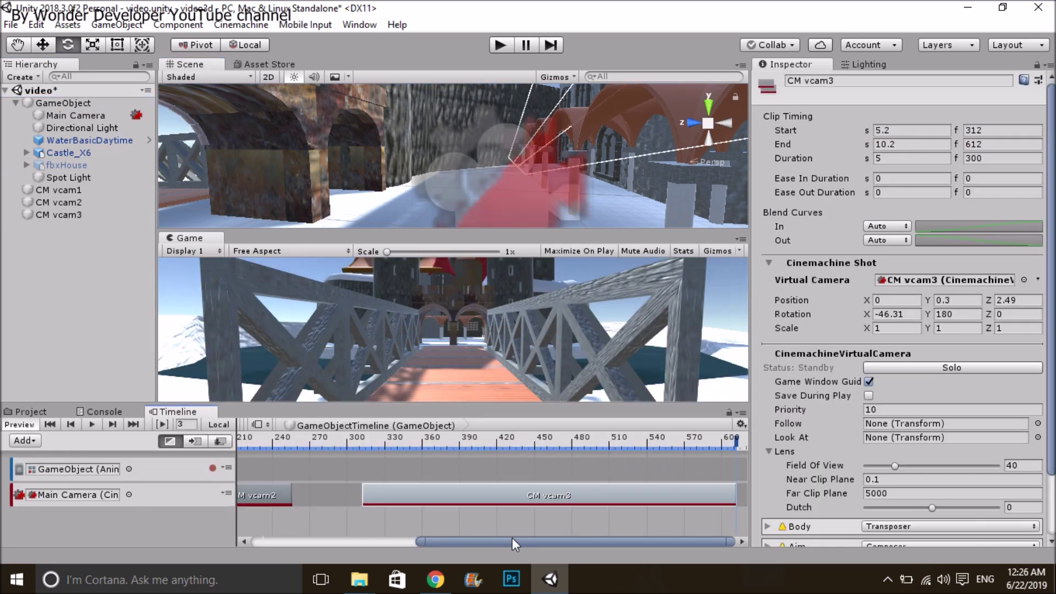
left_click_drag(444, 556, 352, 553)
left_click_drag(533, 490, 647, 496)
left_click_drag(655, 495, 681, 495)
left_click_drag(691, 495, 423, 484)
left_click_drag(501, 495, 469, 495)
left_click(506, 49)
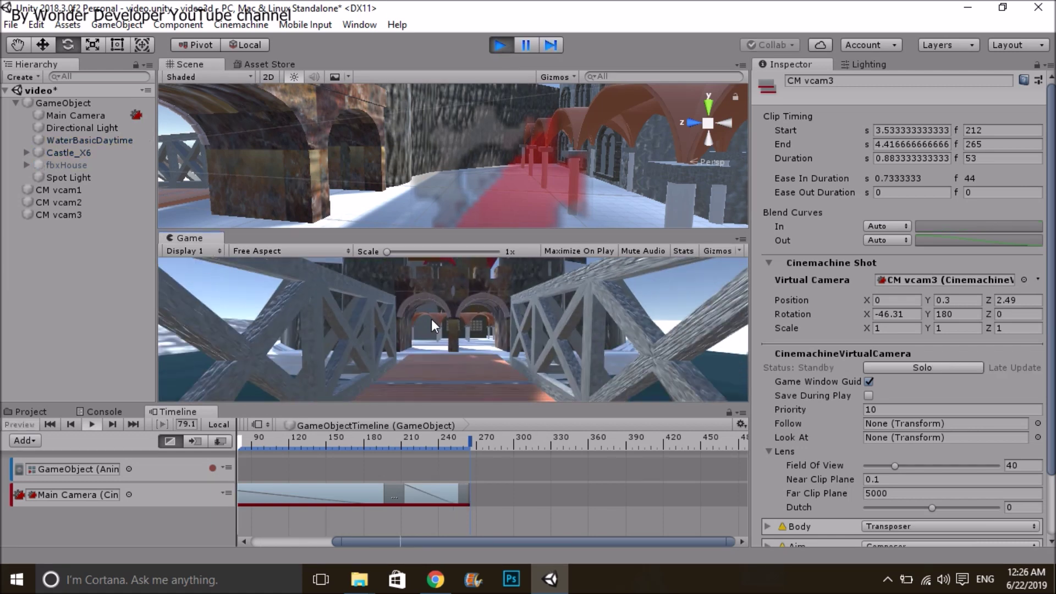
left_click(499, 46)
Add a fourth Cinemachine shot with a new virtual camera, overlapping CM vcam3's shot from frame 256 and ending at frame 300
right_click(492, 496)
left_click(489, 488)
mouse_move(364, 495)
left_mouse_down()
mouse_move(605, 496)
mouse_move(376, 496)
left_mouse_up()
left_click(1033, 281)
left_click_drag(458, 497, 384, 497)
Set CM vcam4's Y position to 0.3 and its Y rotation to 180
left_click(59, 215)
left_click(970, 127)
left_click(77, 227)
left_click(963, 127)
type("0.3")
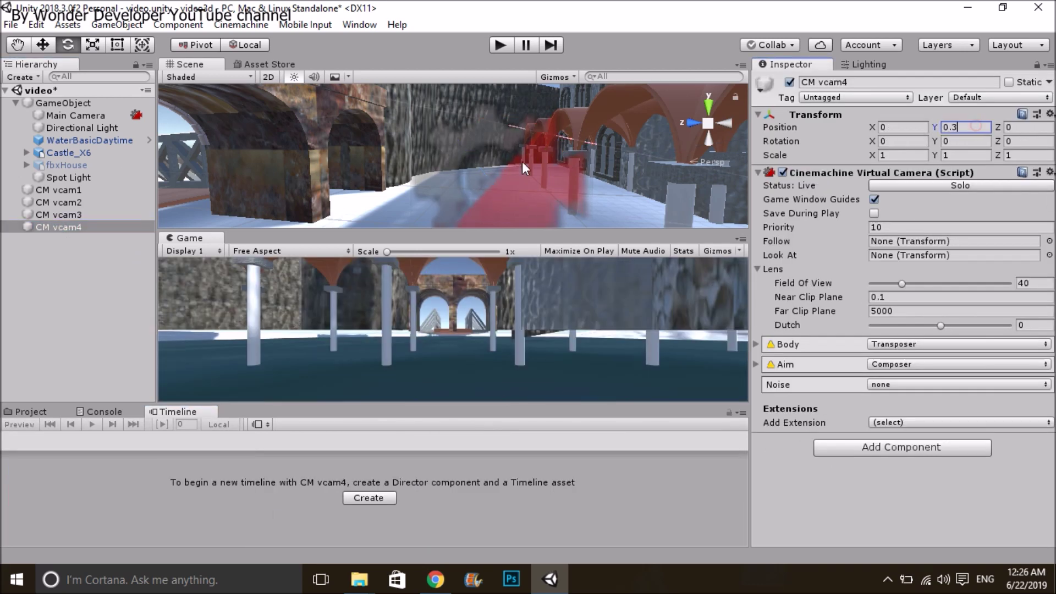
left_click(963, 142)
type("180")
Copy CM vcam3's Z position of 2.49 to CM vcam4
left_click(80, 216)
left_click(1026, 127)
key("ctrl+c")
left_click(65, 228)
left_click(1026, 127)
key("ctrl+v")
Show GameObject's timeline and play-test the scene with the four shots
left_click(45, 216)
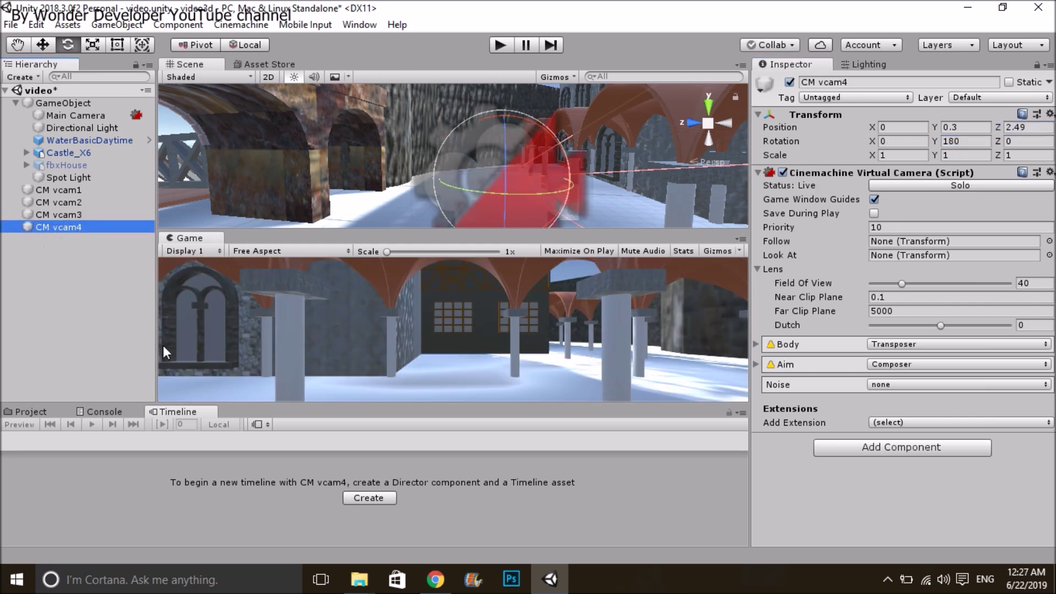
left_click(75, 234)
left_click(87, 113)
left_click(86, 103)
left_click(385, 501)
left_click(499, 45)
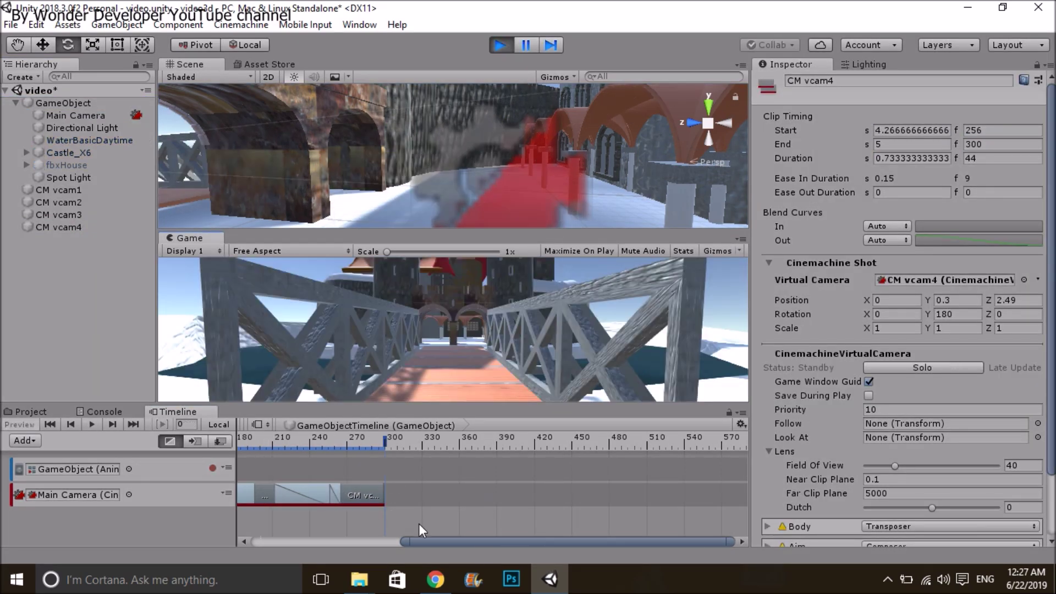
left_click(498, 49)
Move CM vcam4's shot to start at frame 270 and play the scene
left_click_drag(512, 542, 365, 544)
mouse_move(602, 496)
left_mouse_down()
mouse_move(675, 498)
mouse_move(572, 497)
mouse_move(622, 495)
left_mouse_up()
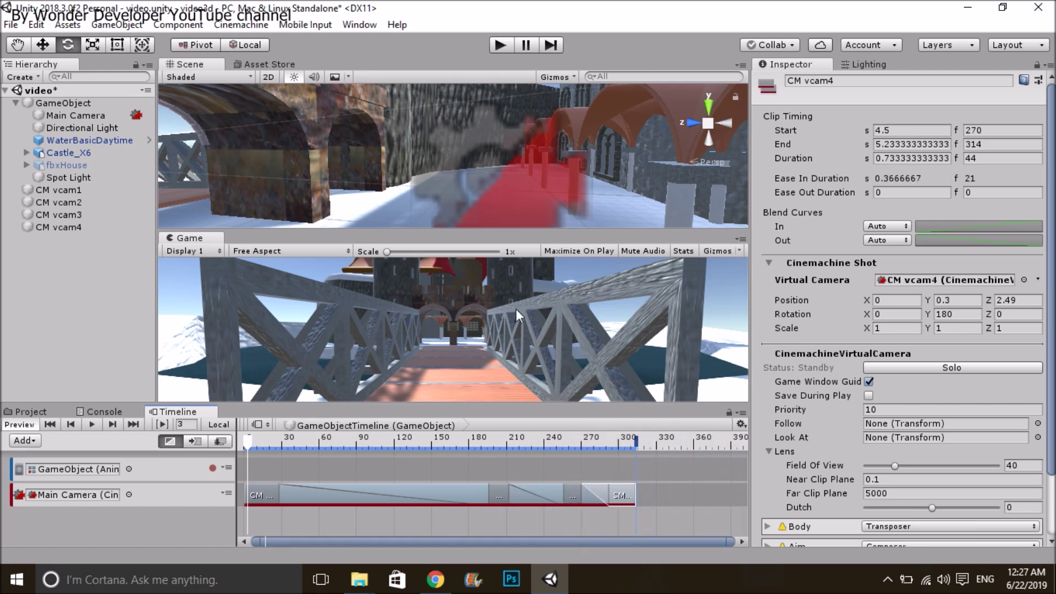
left_click(500, 45)
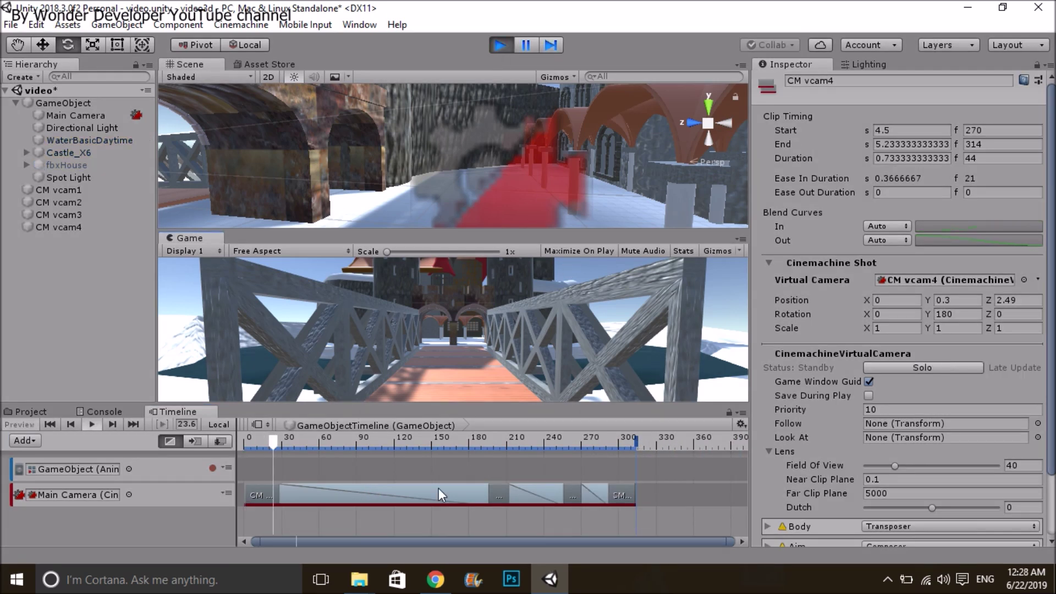
Try to add a fifth shot during play mode with a new virtual camera at Y 0.3, Z 2.49 and Y rotation 180
right_click(680, 500)
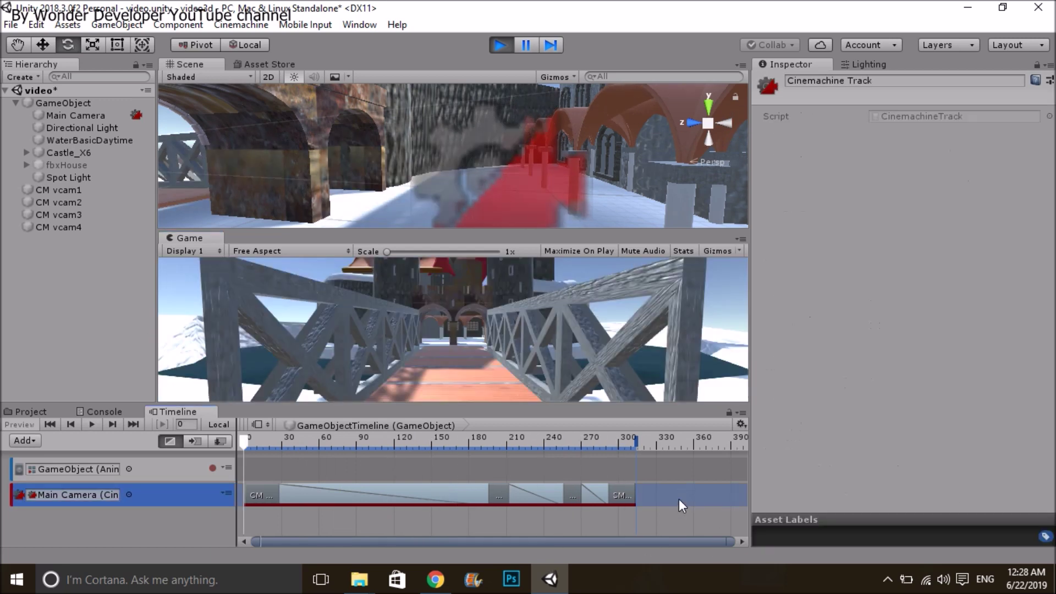
left_click(753, 487)
left_click(86, 227)
left_click(966, 127)
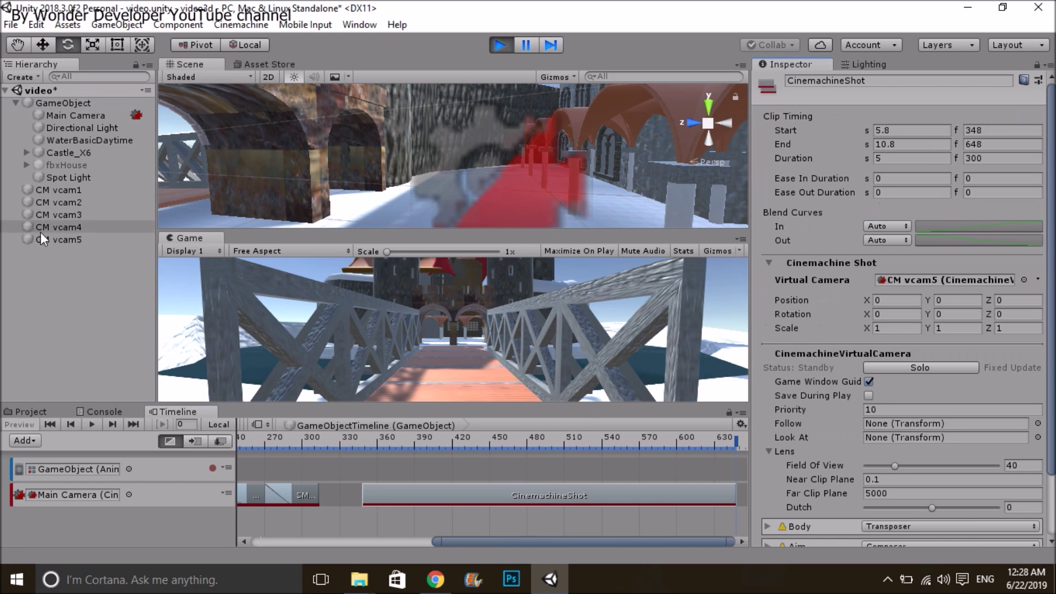
left_click(42, 239)
left_click(967, 127)
left_click(47, 240)
type("2.49")
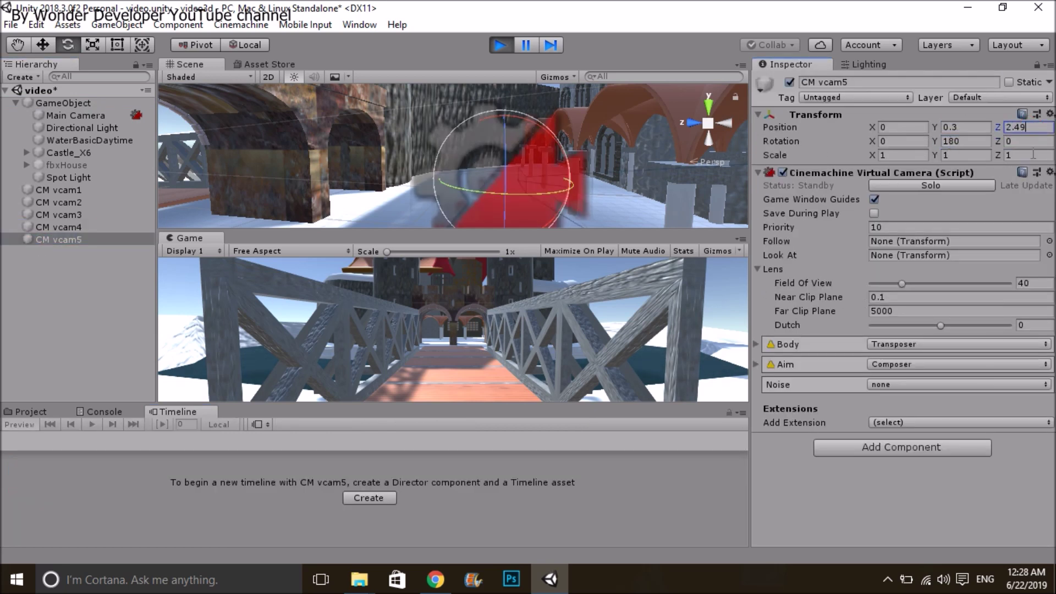
double_click(58, 239)
left_click(500, 45)
left_click(63, 234)
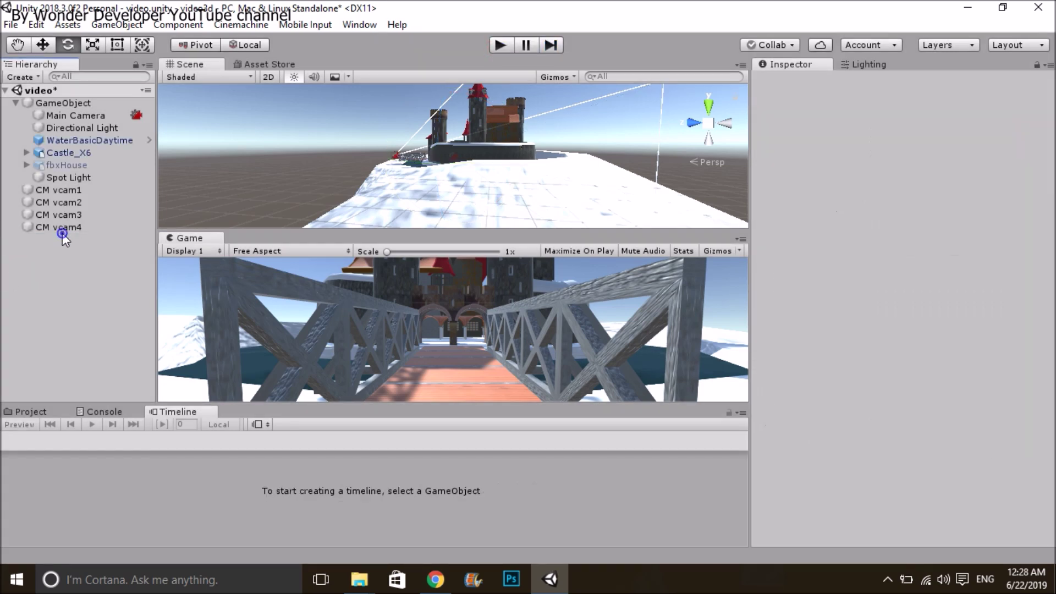
Add a fifth Cinemachine shot with a new virtual camera, and set that camera's Z position to 2.49 and Y rotation to 180
left_click(449, 493)
left_click(1036, 283)
left_click(87, 238)
left_click(888, 141)
left_click(1013, 127)
type("2.49")
left_click(971, 140)
type("180")
Set CM vcam5's Y position to 0.3
left_click(42, 228)
left_click(42, 190)
left_click(42, 238)
left_click(965, 127)
type("0.3")
Try moving CM vcam5 sideways inside the castle to about X -2.49, and undo the moves
left_click(708, 105)
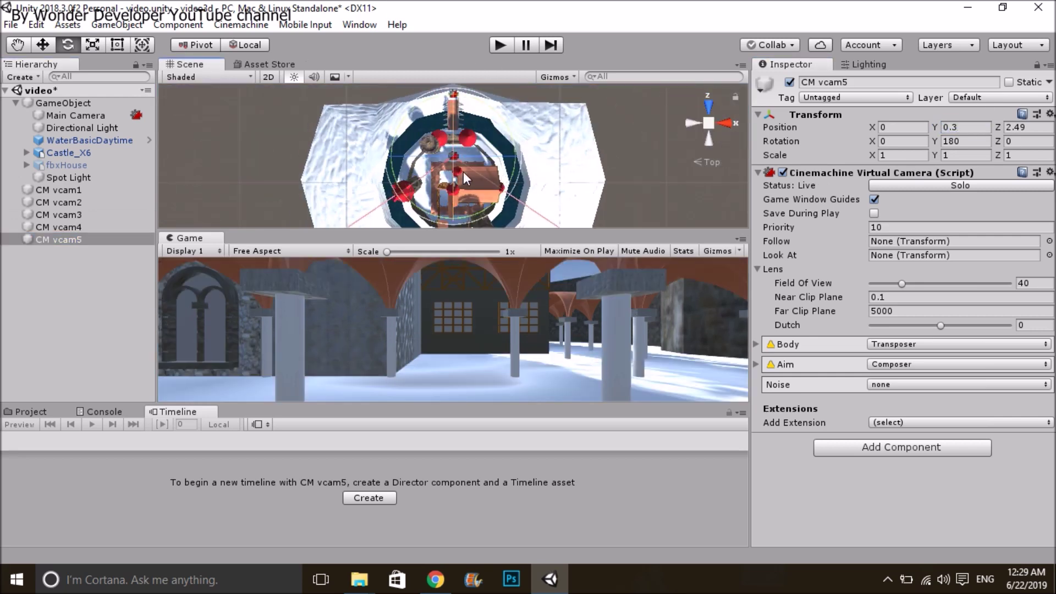
scroll(473, 166, "up", 6)
right_click_drag(473, 166, 465, 178)
left_click(39, 43)
left_click_drag(443, 149, 289, 136)
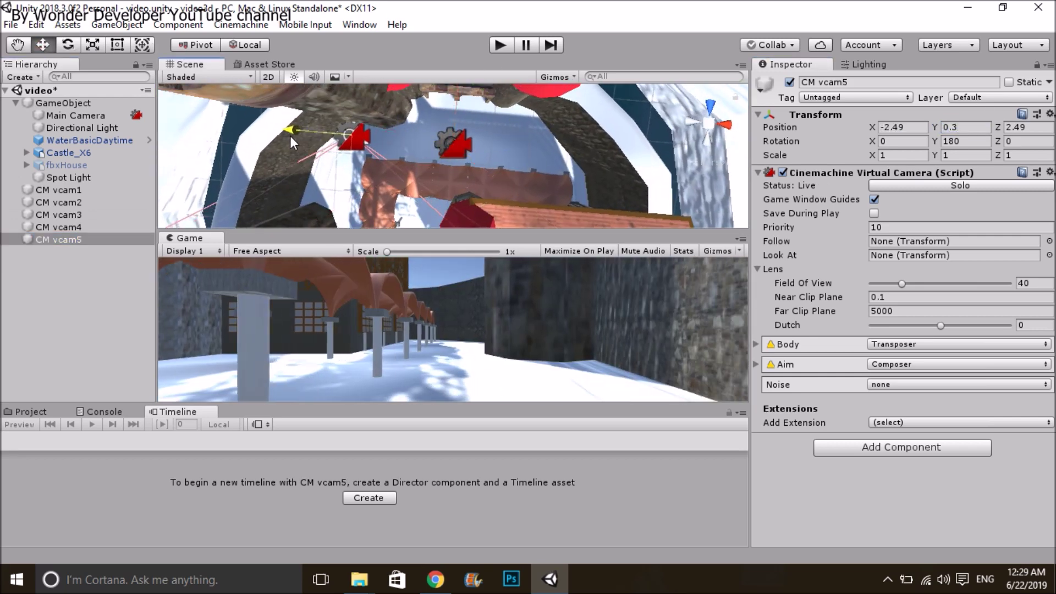
left_click_drag(357, 218, 373, 149)
key("ctrl+z")
key("ctrl+z")
Turn CM vcam5 to a Y rotation of about 262.4 and overlap its shot with CM vcam4's, from frame 303 to 350
left_click_drag(933, 142, 165, 291)
left_click_drag(936, 144, 1002, 141)
left_click(68, 99)
left_click_drag(362, 497, 606, 488)
left_click_drag(633, 499, 342, 497)
left_click_drag(435, 501, 364, 505)
Play the scene and preview the timeline to review the turn into CM vcam5's shot
left_click(500, 45)
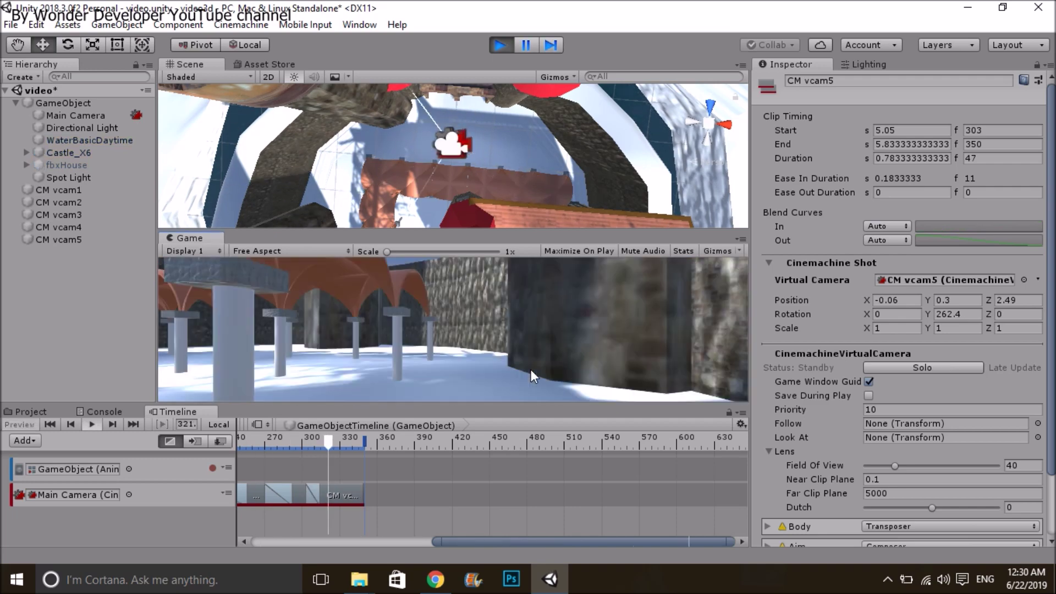
left_click(500, 46)
left_click(91, 424)
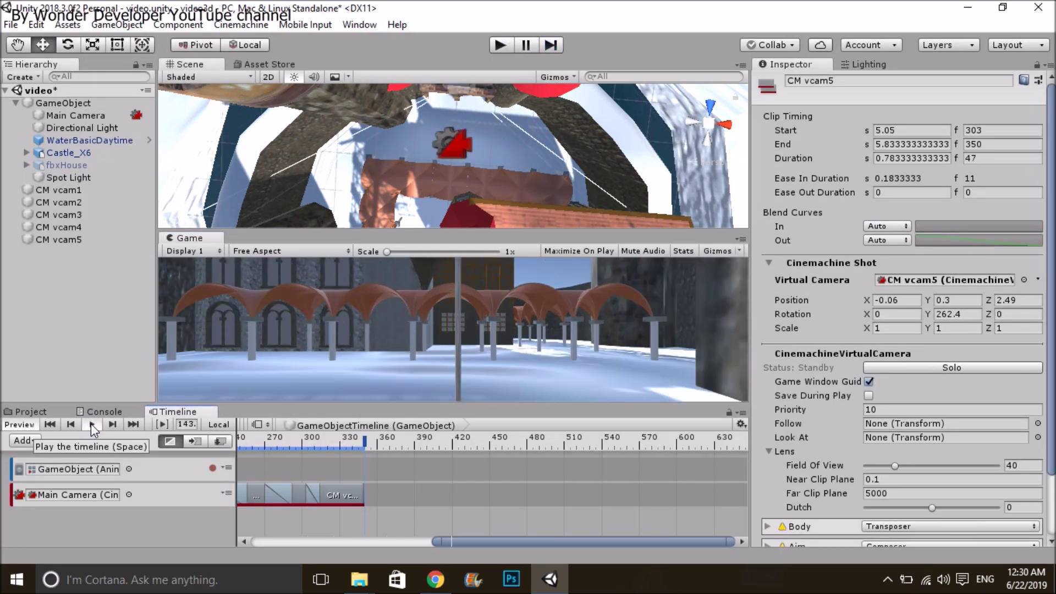
left_click(90, 423)
Add a sixth Cinemachine shot with a new virtual camera, start it at frame 334 over CM vcam5's shot, and shorten it
right_click(408, 498)
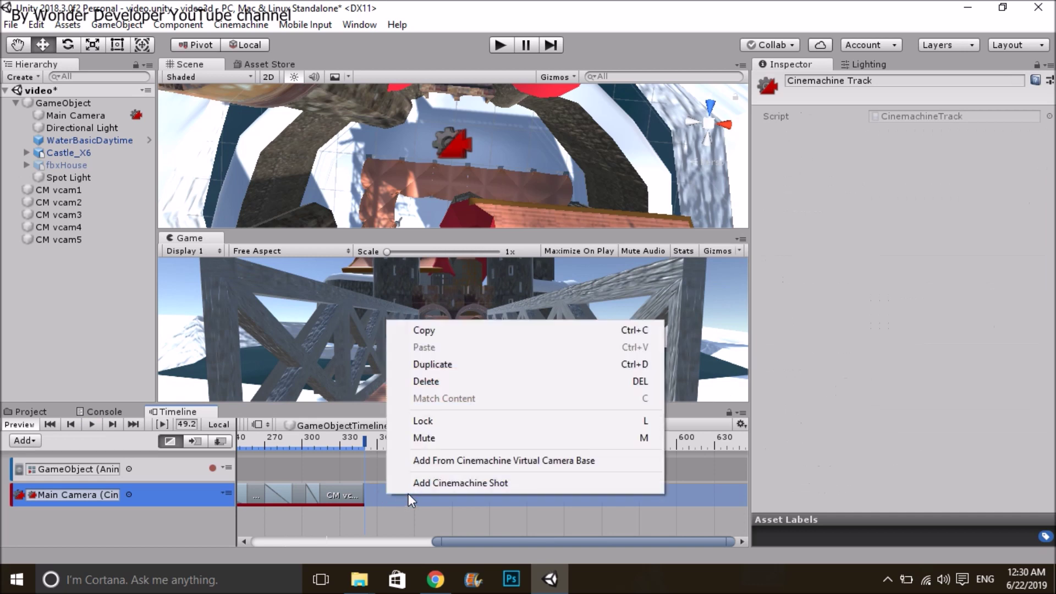
left_click(418, 483)
left_click(1034, 282)
left_click_drag(451, 492, 344, 491)
left_click_drag(508, 502, 427, 493)
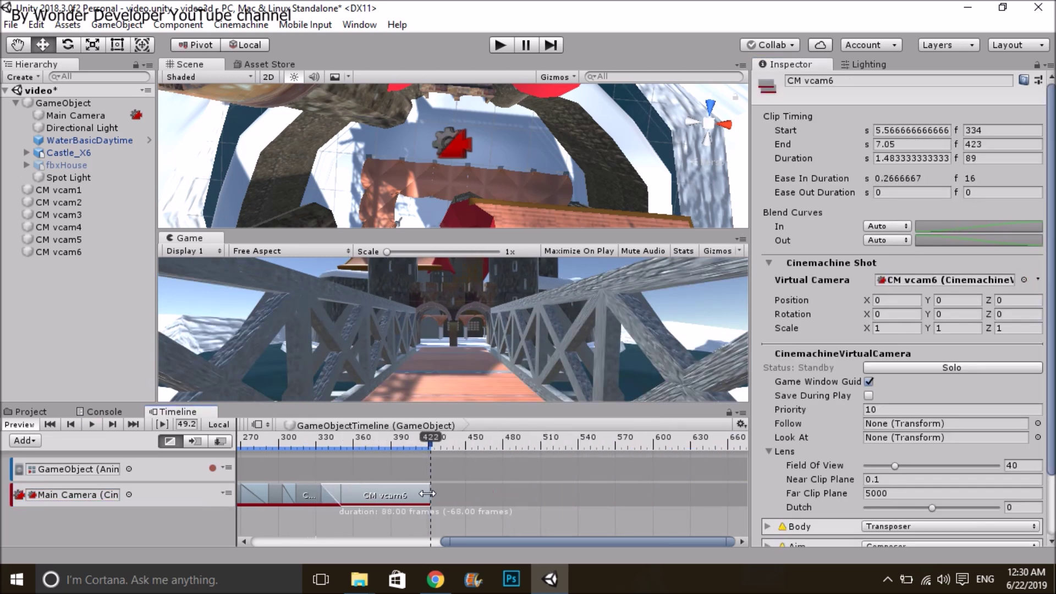
Set CM vcam6's Y position to 0.3 and its Y rotation to CM vcam5's value of 262.4
left_click(61, 251)
left_click(954, 128)
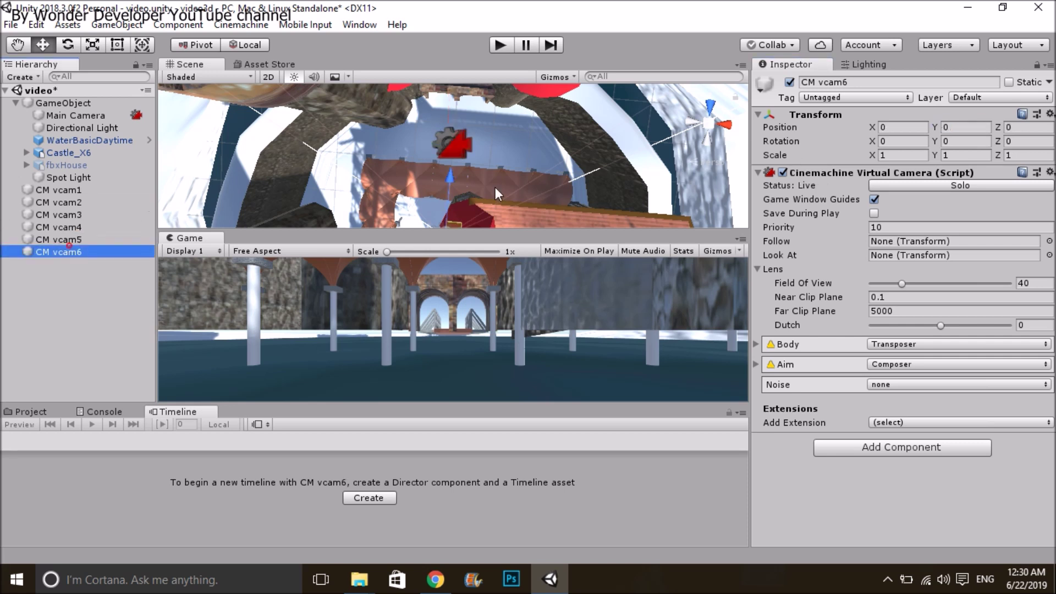
type("0.3")
left_click(66, 239)
left_click(66, 252)
left_click(966, 141)
type("0")
Give CM vcam6 CM vcam5's Z position and slide it along its viewing direction to about X -1.92, Z 2.23
left_click(77, 240)
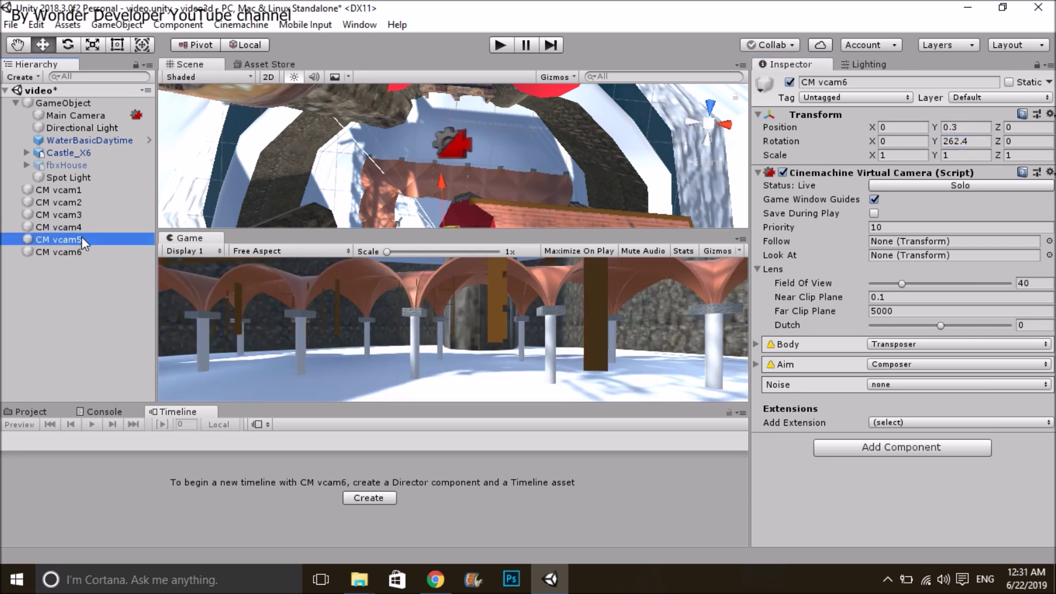
left_click(426, 144)
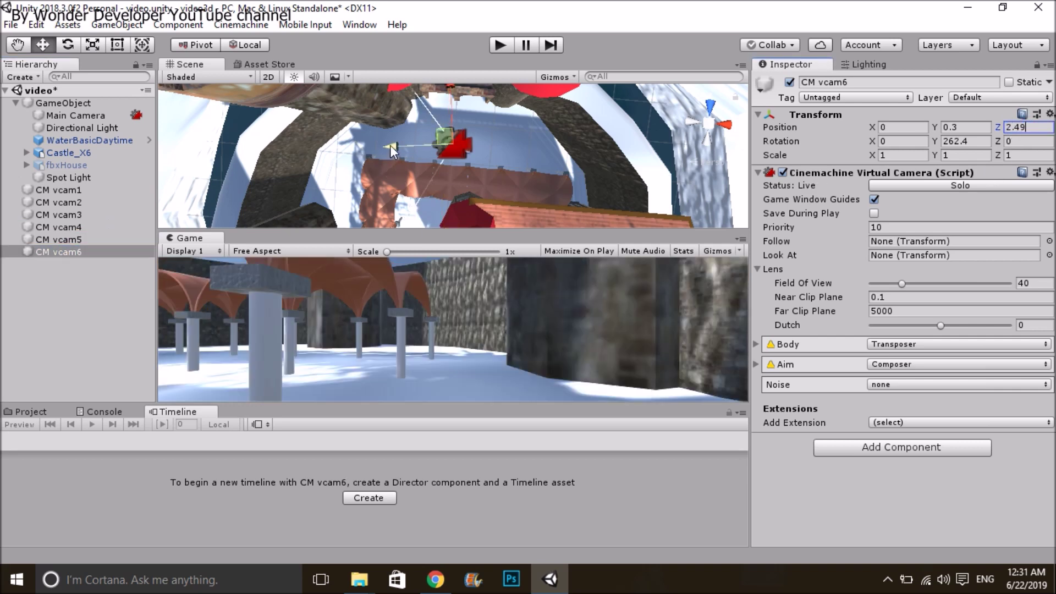
left_click_drag(363, 150, 316, 150)
Retime CM vcam6's shot to end at frame 449 and preview the timeline
left_click(64, 103)
left_click(379, 494)
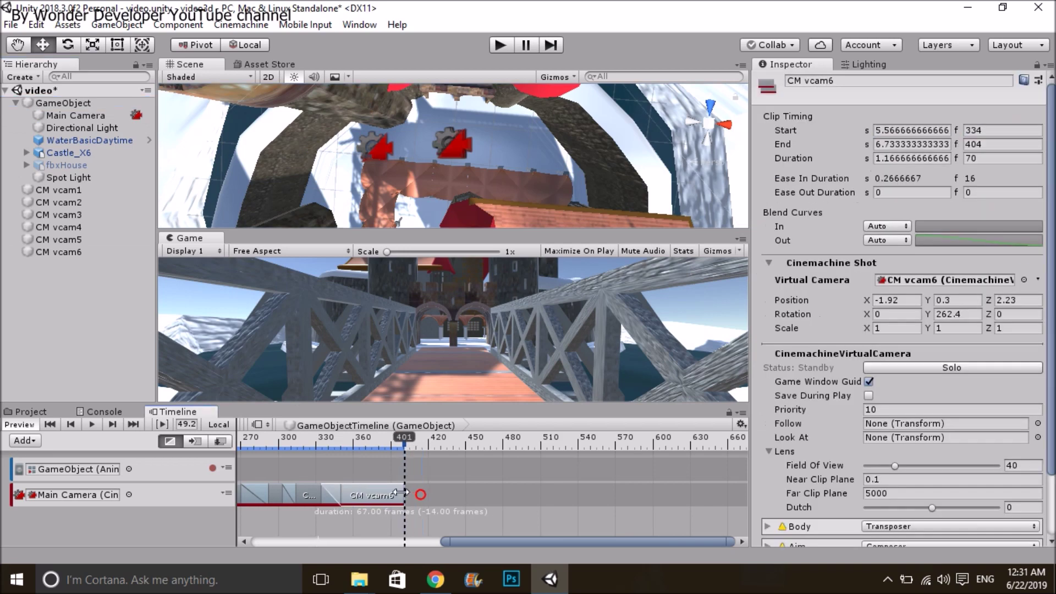
left_click(93, 424)
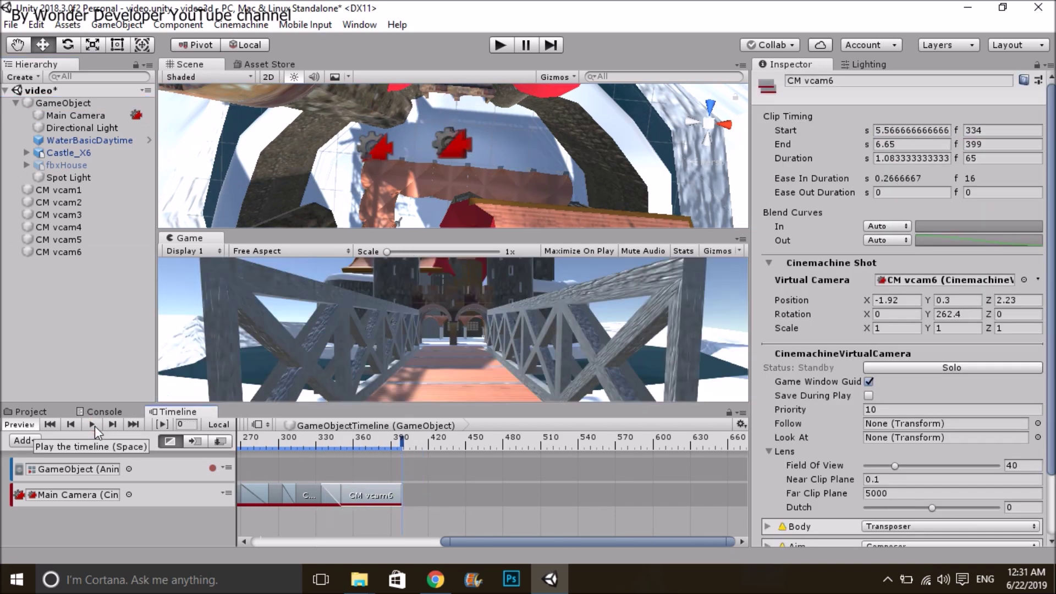
left_click_drag(401, 495, 463, 495)
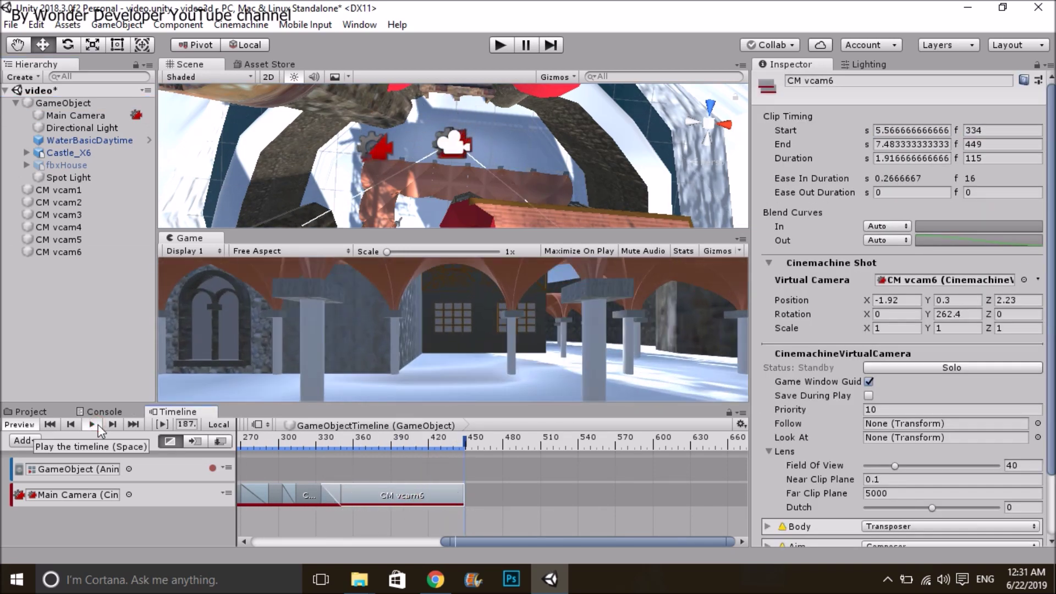
left_click(405, 540)
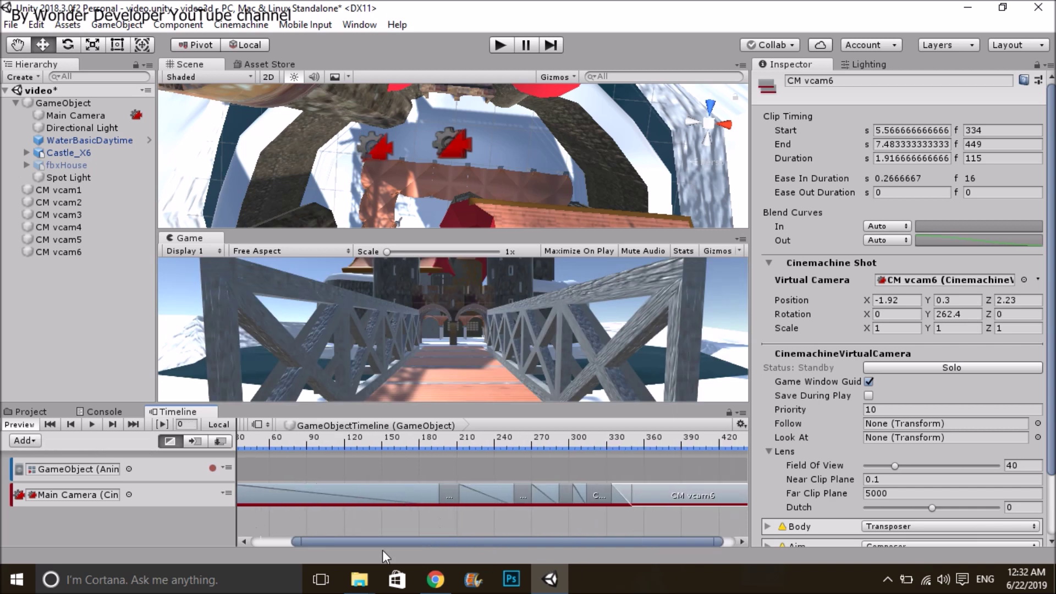
Shift the shots of CM vcam6, CM vcam5, CM vcam4 and CM vcam3 later, with CM vcam3's running from frame 245 to 325
left_click(360, 487)
left_click_drag(361, 486, 360, 486)
left_click_drag(549, 542, 682, 533)
left_click_drag(540, 497, 634, 494)
left_click_drag(506, 500, 575, 496)
left_click_drag(474, 496, 524, 493)
left_click_drag(397, 541, 314, 511)
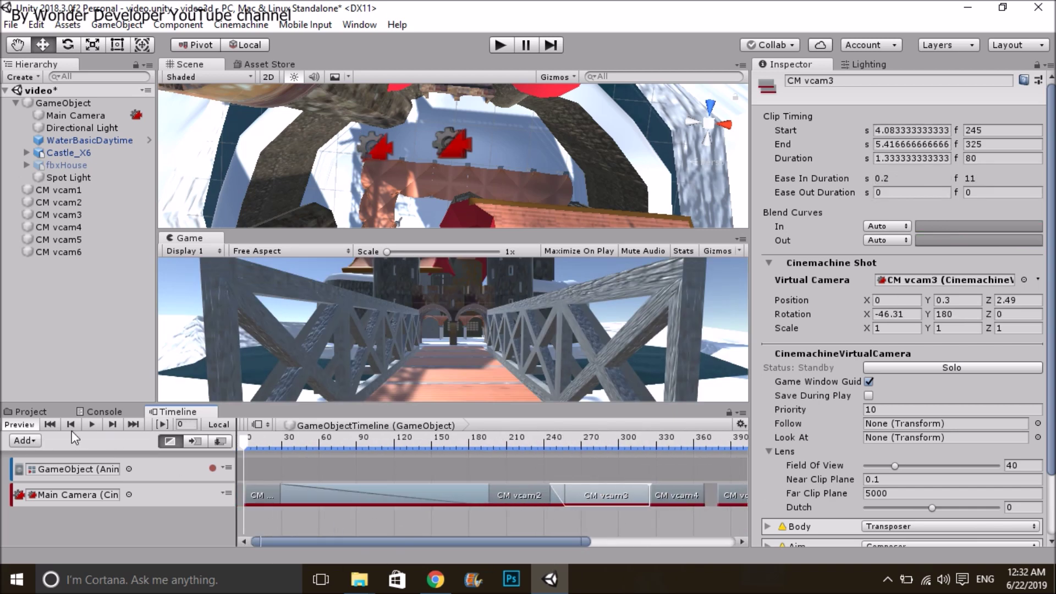
Push the shots after CM vcam2 further along the timeline and move CM vcam2's shot to run from frame 87 to 315
left_click(90, 426)
left_click(457, 496)
left_click_drag(595, 495, 611, 496)
left_click_drag(680, 499, 704, 499)
left_click_drag(518, 495, 565, 499)
left_click_drag(562, 541, 705, 538)
left_click_drag(537, 492, 595, 489)
left_click_drag(490, 500, 547, 499)
left_click_drag(436, 497, 492, 497)
left_click_drag(427, 540, 297, 535)
left_click_drag(498, 496, 524, 496)
left_click_drag(363, 447, 247, 444)
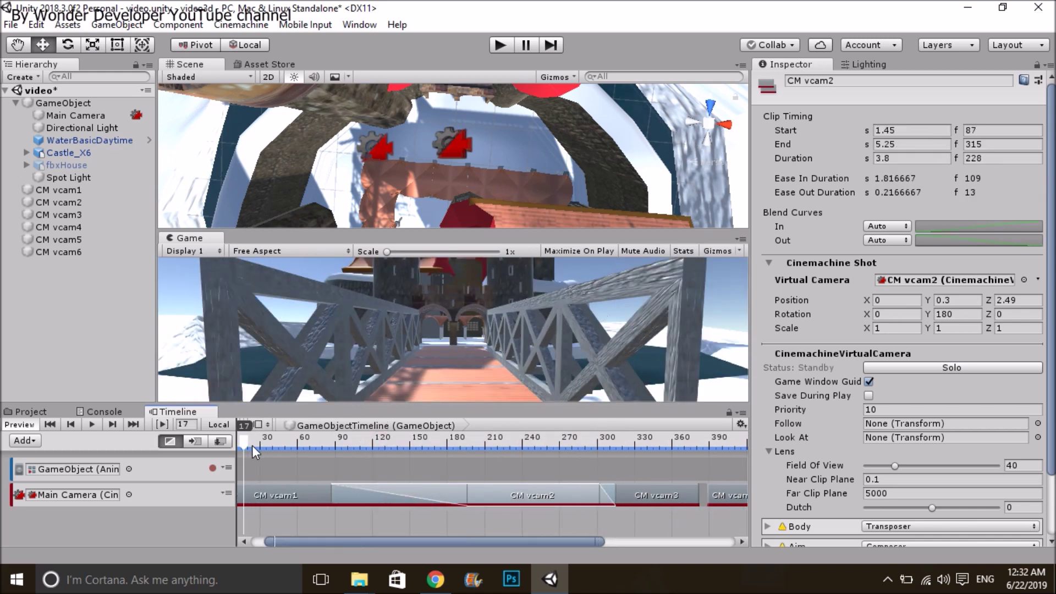
Extend the beginning of CM vcam2's shot back to frame 37 and scrub through the blend from CM vcam1
left_click_drag(331, 493, 269, 492)
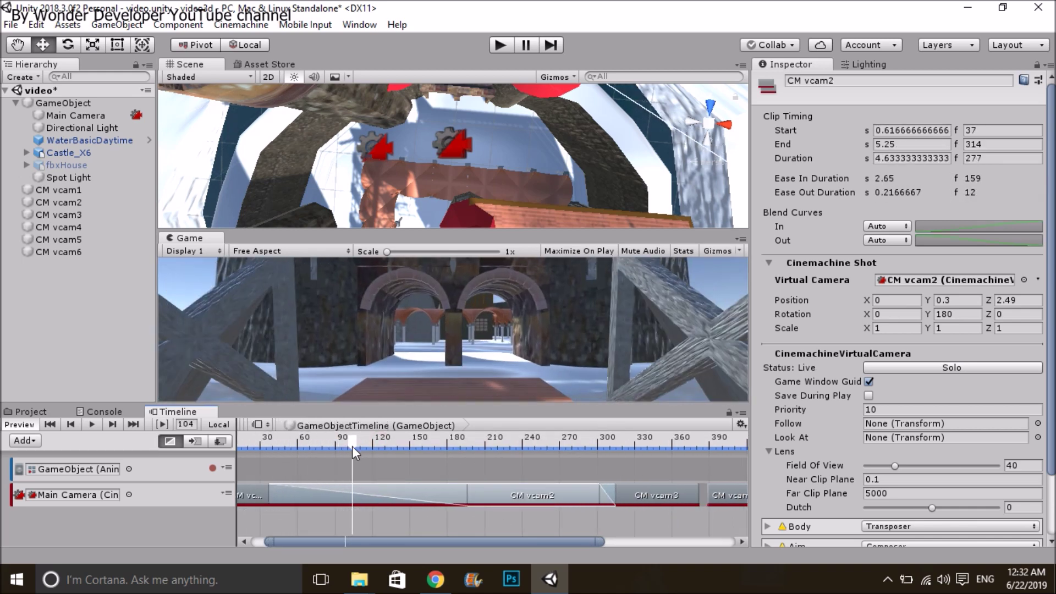
left_click(235, 440)
left_click_drag(237, 440, 515, 462)
Pull CM vcam3's shot earlier so it overlaps CM vcam2's shot and preview the blend
left_click_drag(610, 497, 510, 496)
mouse_move(514, 442)
left_mouse_down()
mouse_move(543, 446)
mouse_move(504, 458)
left_mouse_up()
left_click(94, 425)
left_click(95, 428)
Retime CM vcam4's shot to run from frame 285 to 349 and preview the transition
left_click_drag(662, 497, 621, 498)
left_click_drag(565, 541, 642, 545)
left_click_drag(614, 497, 539, 492)
left_click(408, 446)
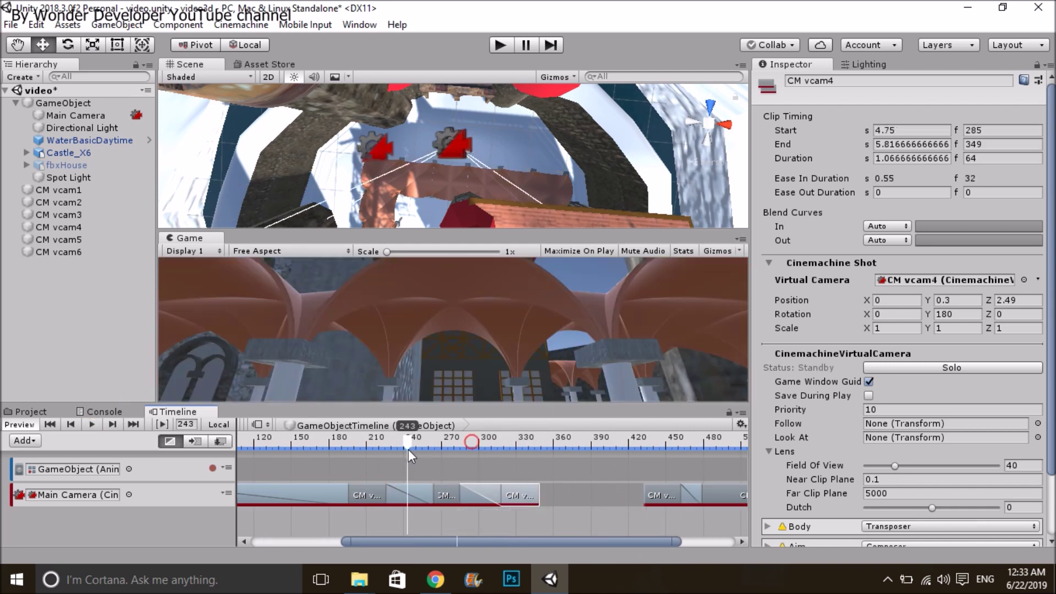
left_click(90, 425)
left_click(91, 424)
Retime CM vcam5's shot to run from frame 338 to 409, overlapping CM vcam4's shot, and check the blend
left_click_drag(651, 495, 604, 498)
left_click(515, 443)
left_click(92, 424)
left_click(93, 424)
left_click_drag(538, 498, 556, 495)
left_click_drag(512, 447, 489, 445)
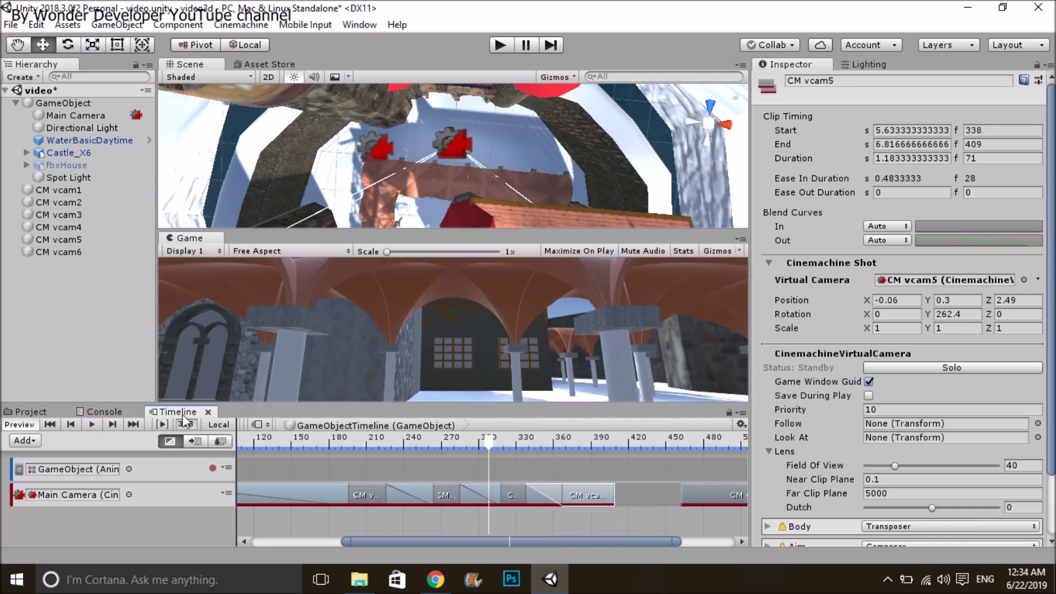
Move CM vcam6's shot earlier to run from frame 378 to 493 and preview the timeline
left_click(91, 425)
left_click_drag(716, 485, 658, 488)
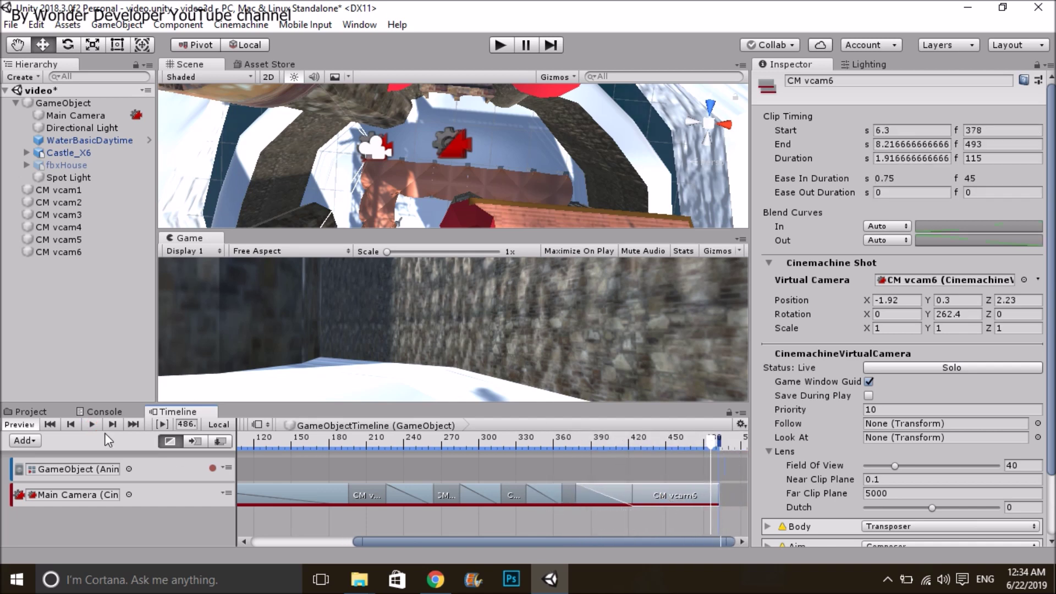
left_click(92, 425)
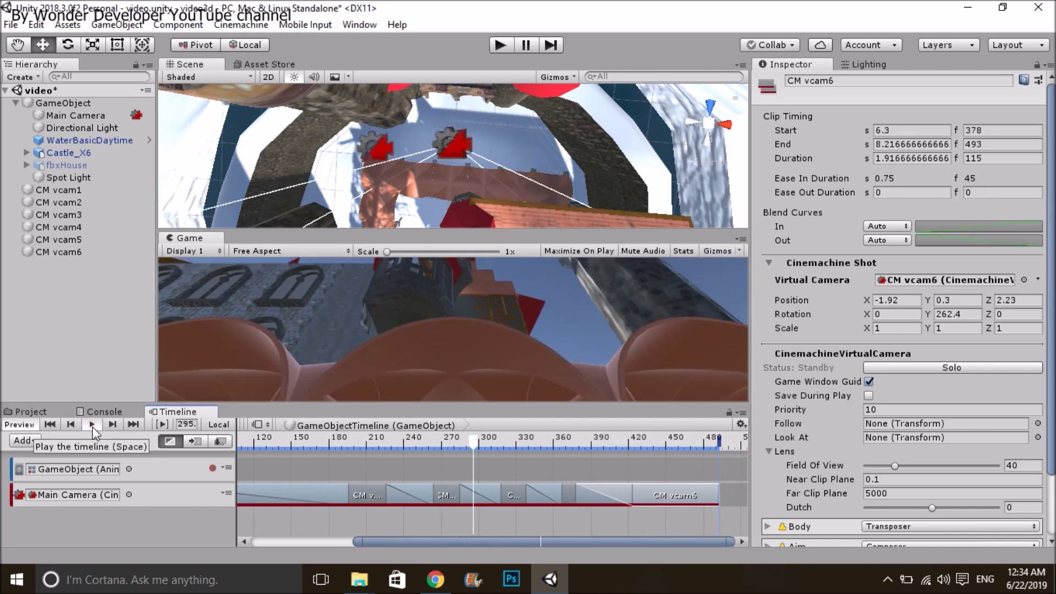
left_click(99, 252)
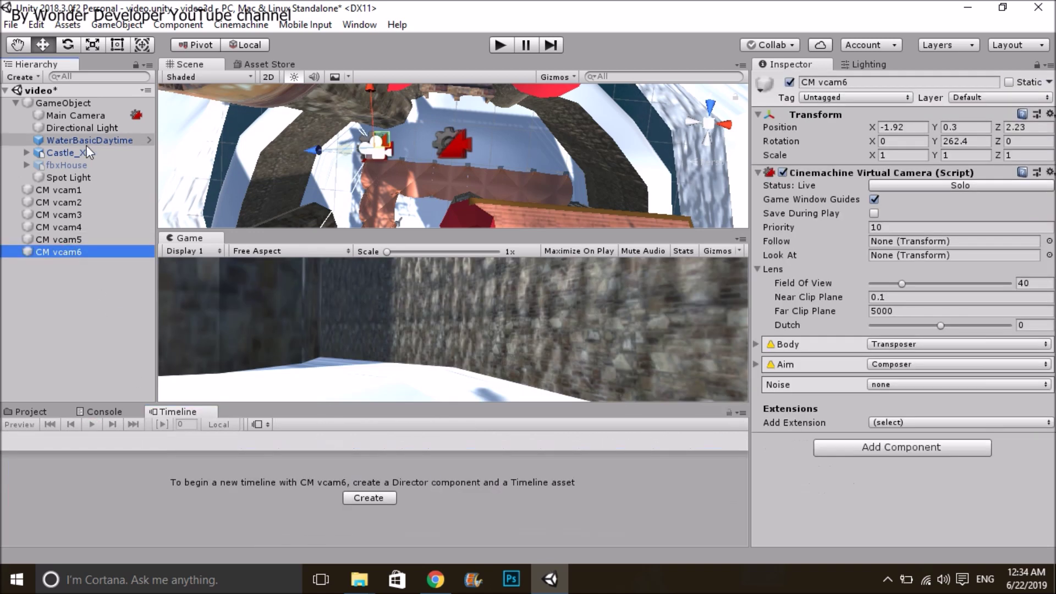
key("ctrl+d")
left_click(97, 103)
left_click(84, 265)
key("Delete")
left_click(82, 252)
Add a seventh Cinemachine shot with a new virtual camera, starting at frame 449 over CM vcam6's shot and ending at about frame 547
left_click(95, 99)
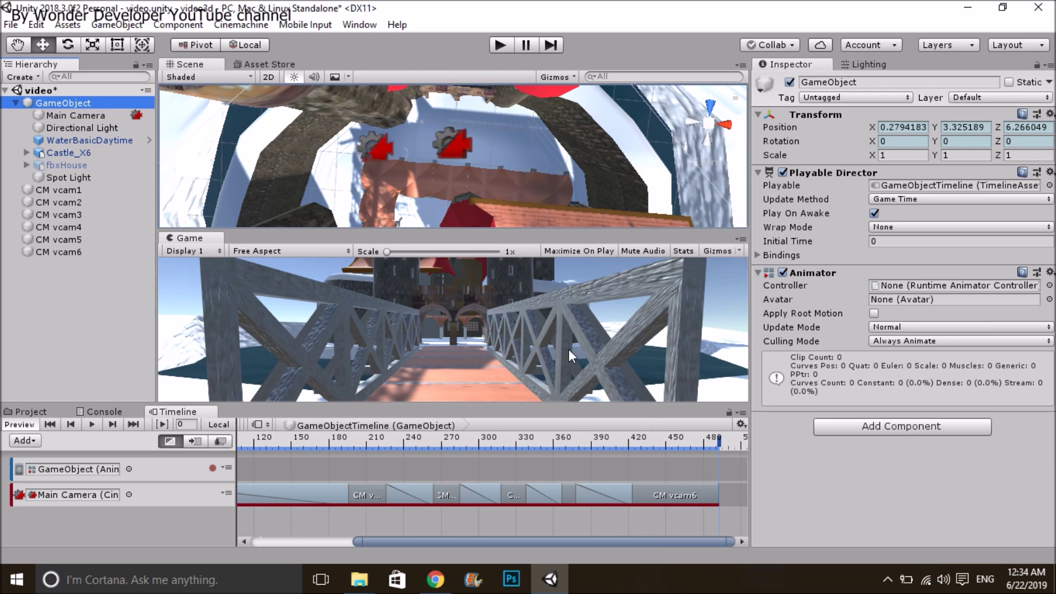
right_click(738, 490)
left_click(769, 484)
left_click_drag(365, 494, 294, 491)
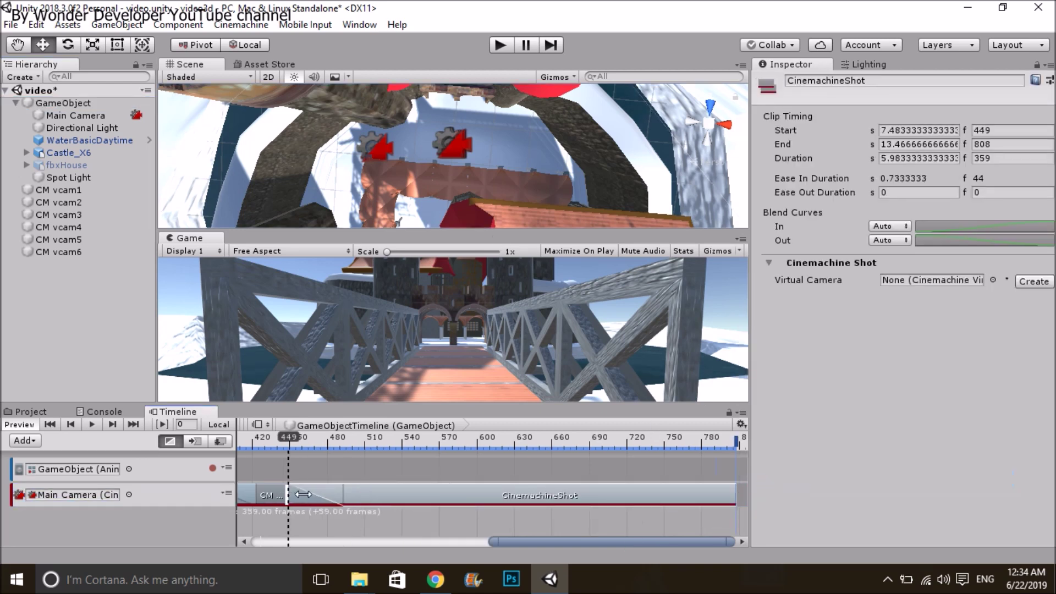
left_click(1044, 281)
left_click_drag(736, 493, 411, 496)
left_click_drag(592, 542, 465, 558)
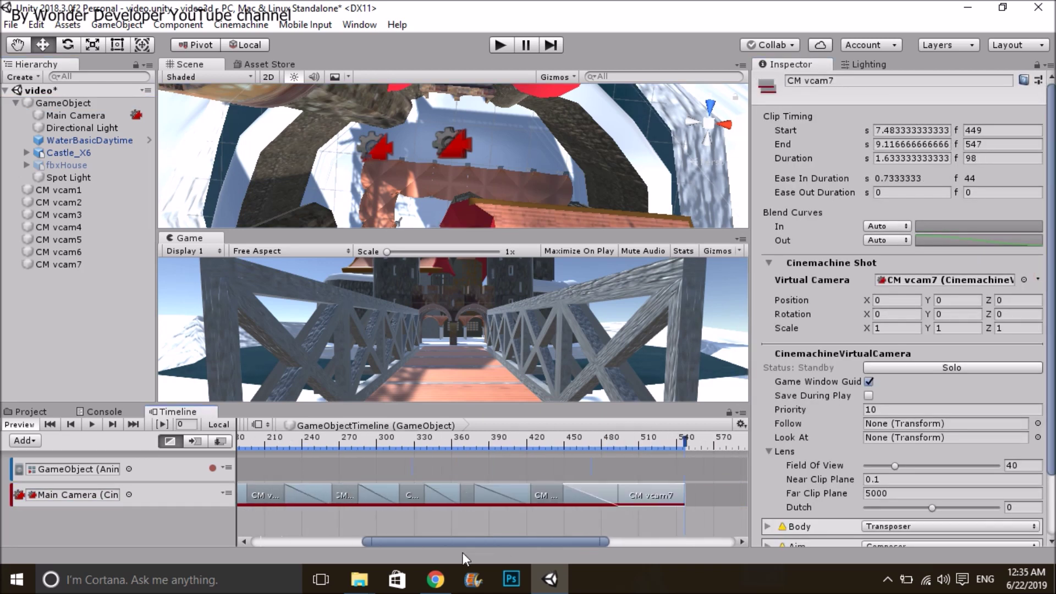
left_click_drag(661, 496, 658, 497)
Copy CM vcam6's X position of -1.92 to CM vcam7
left_click(58, 252)
left_click(897, 128)
key("ctrl+c")
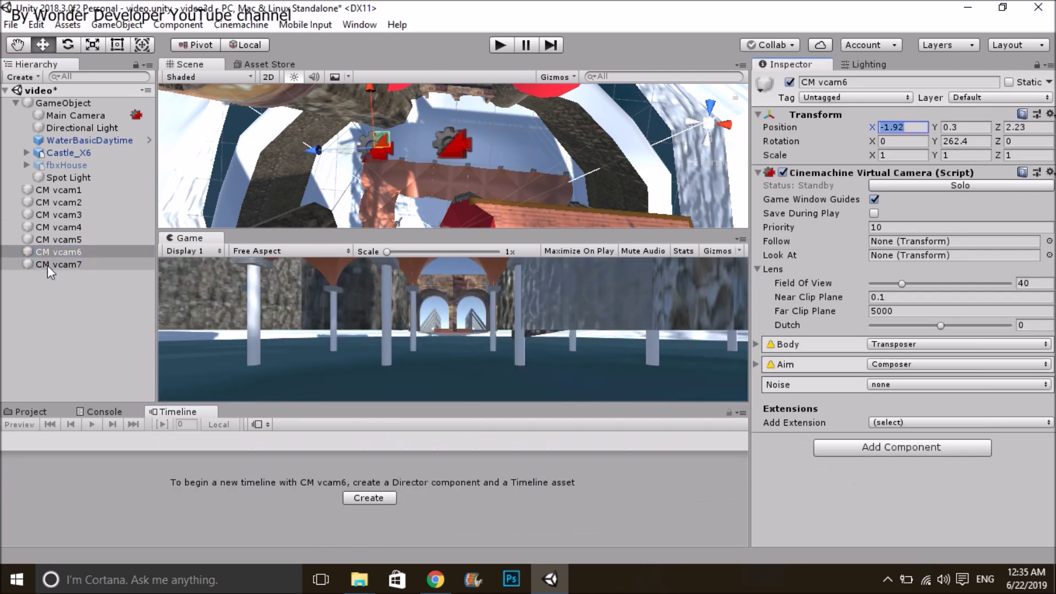
left_click(50, 265)
left_click(895, 127)
key("ctrl+v")
Copy CM vcam6's Y position of 0.3 to CM vcam7
left_click(59, 253)
left_click(966, 124)
key("ctrl+c")
left_click(58, 265)
left_click(963, 129)
key("ctrl+v")
Copy CM vcam6's Z position of 2.23 to CM vcam7
left_click(67, 253)
left_click(1024, 121)
key("ctrl+c")
left_click(49, 264)
left_click(1024, 128)
key("ctrl+v")
Rotate CM vcam7 to a Y rotation of about 138.71 and move it to about X -2.35, Y 0.27, Z 2.72
left_click(58, 252)
left_click(960, 141)
left_click(50, 264)
left_click(962, 141)
left_click(68, 45)
left_click_drag(317, 172, 666, 329)
left_click(43, 45)
left_click_drag(411, 204, 390, 192)
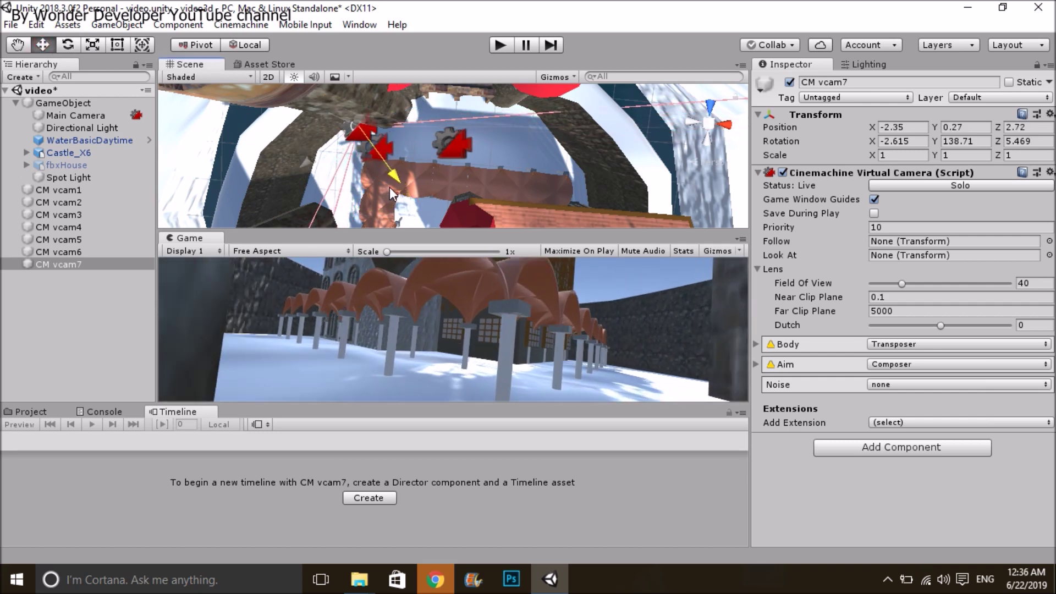
Set CM vcam7's X and Z rotation to 0 and move it to about X -2.43, Z 2.52
type("00")
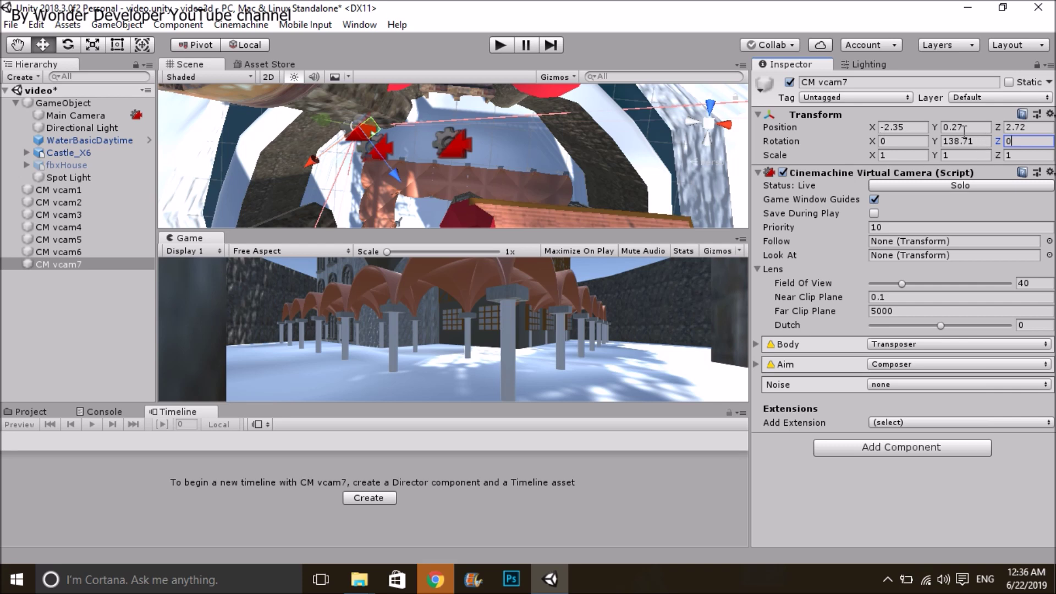
left_click_drag(391, 180, 282, 163)
Bring back GameObject's timeline and play through the whole shot sequence
left_click(38, 412)
left_click(172, 412)
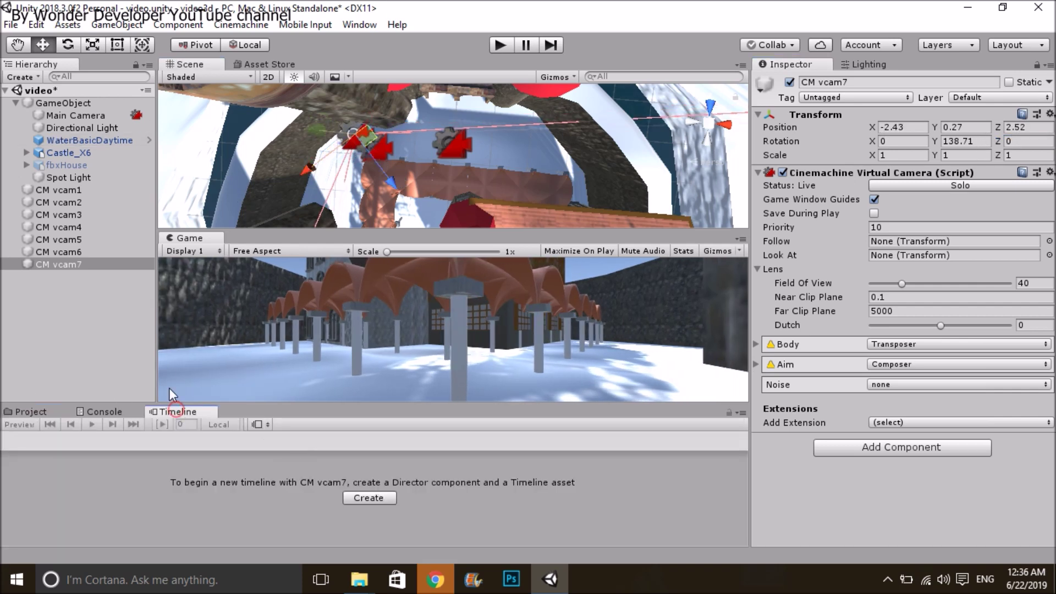
left_click(63, 103)
left_click(90, 424)
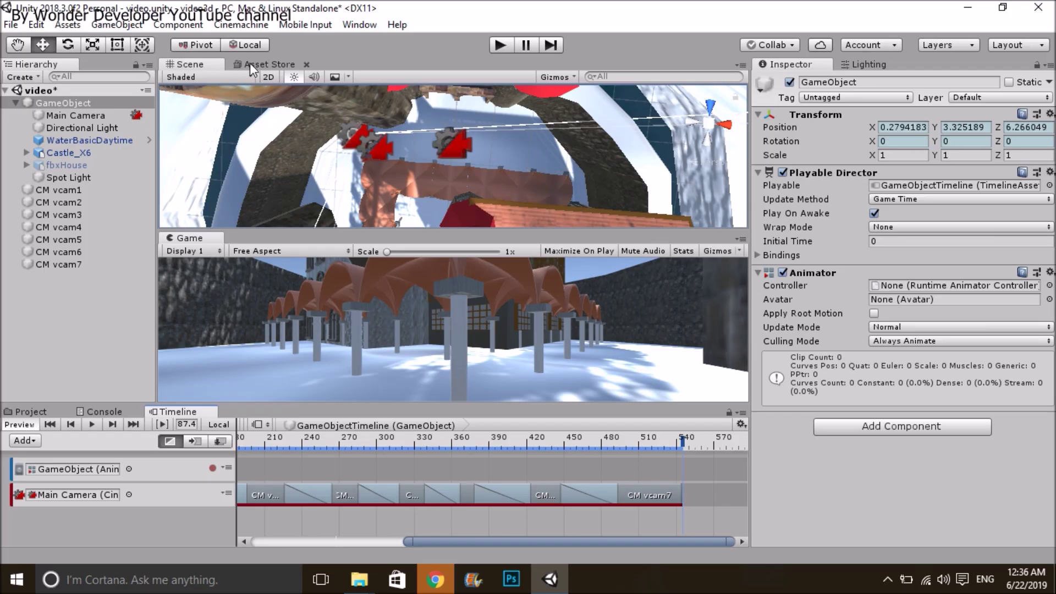
Search the Unity Asset Store for "recorder" and look through the results
left_click(261, 64)
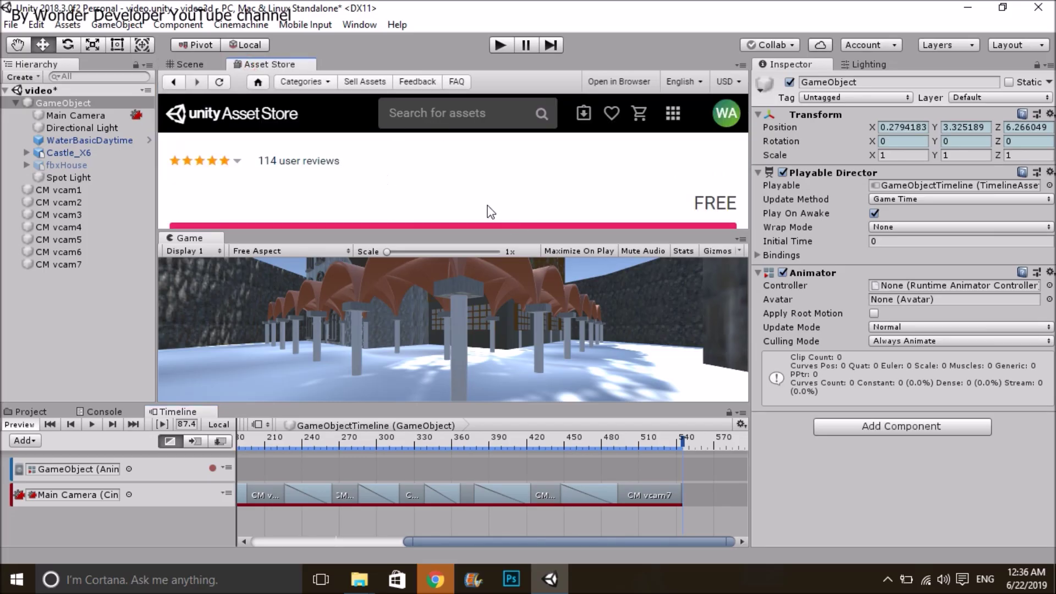
left_click(435, 114)
type("recorder")
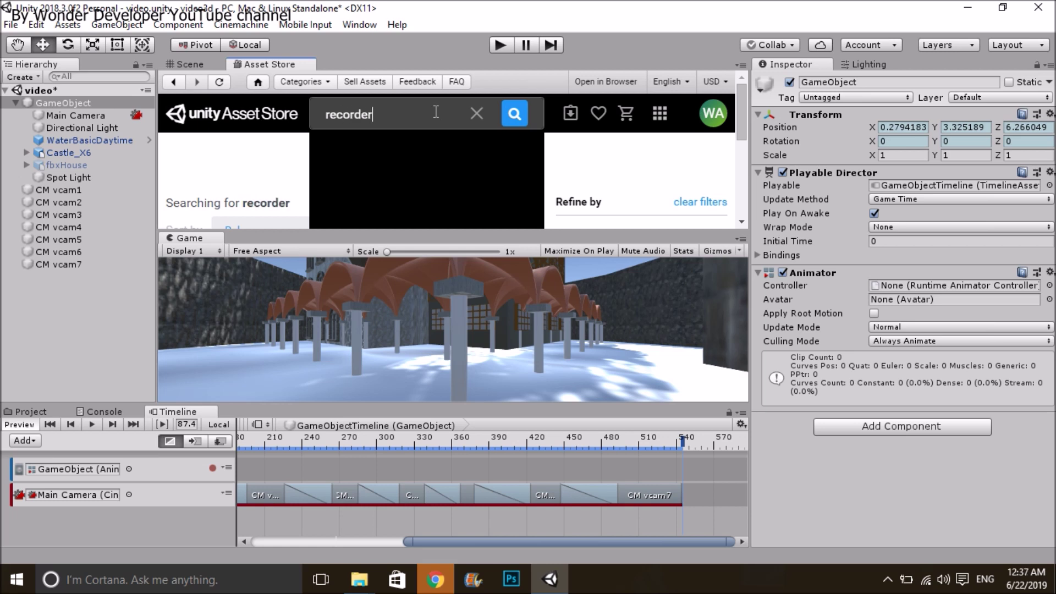
key("Return")
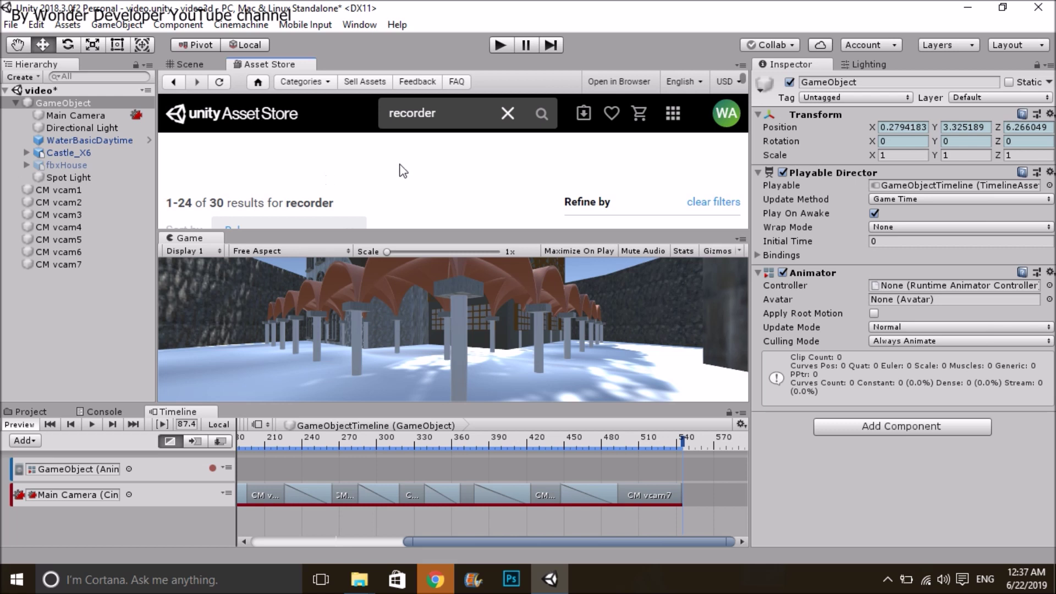
scroll(403, 169, "down", 5)
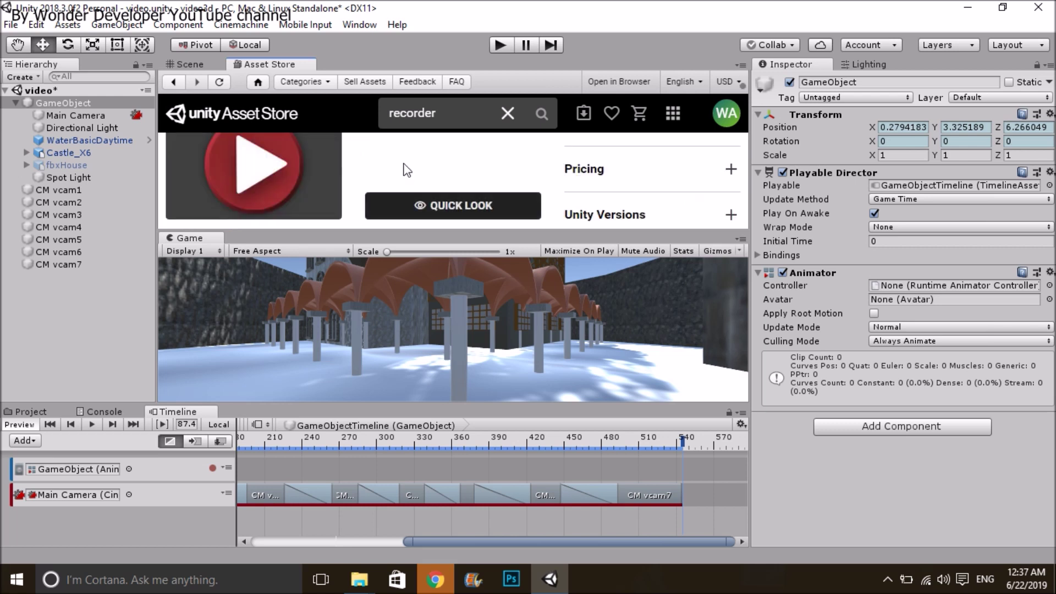
scroll(344, 175, "down", 2)
scroll(343, 176, "up", 3)
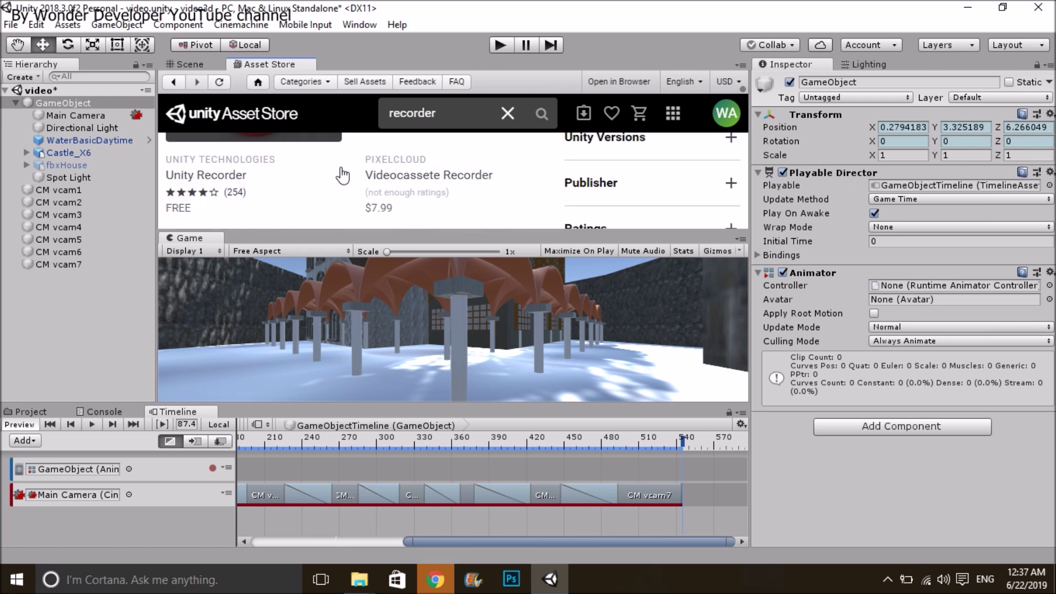
Dock the Game view alongside the Scene and Asset Store views and return to the recorder search results
left_click_drag(181, 242, 488, 72)
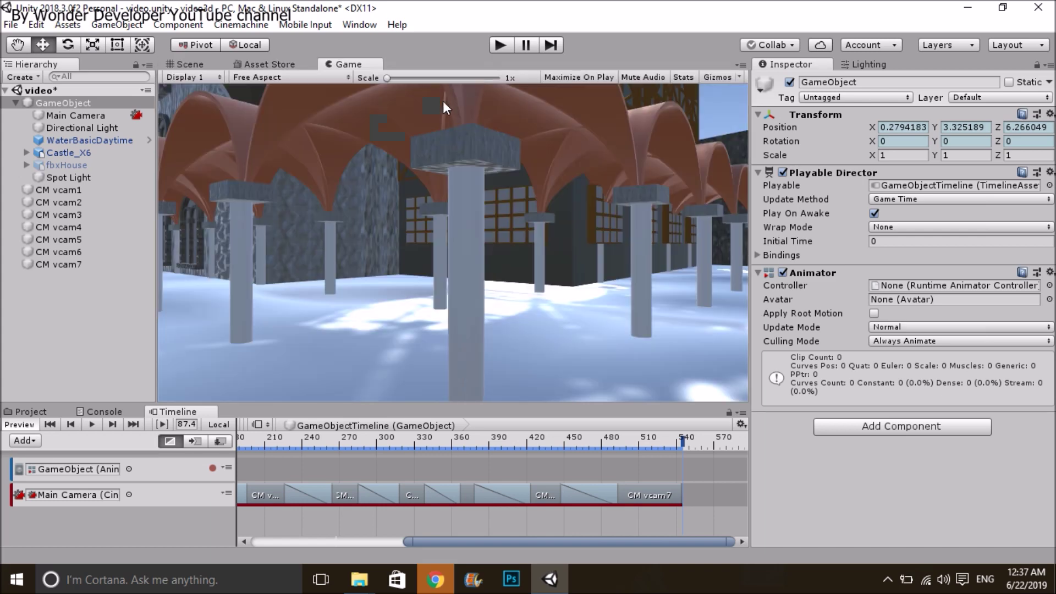
left_click(269, 64)
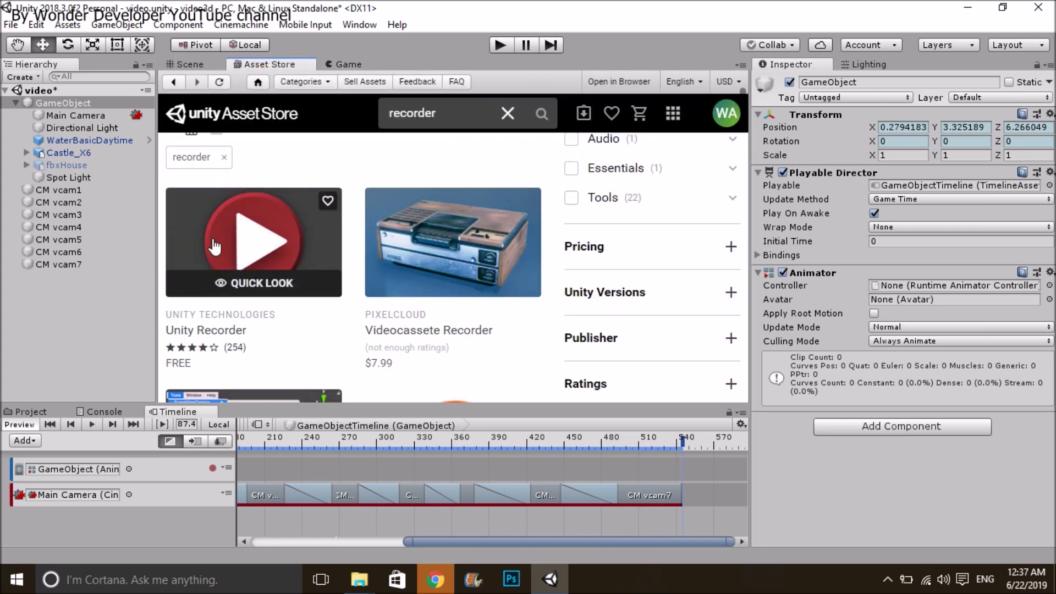
scroll(283, 277, "up", 2)
scroll(275, 318, "up", 2)
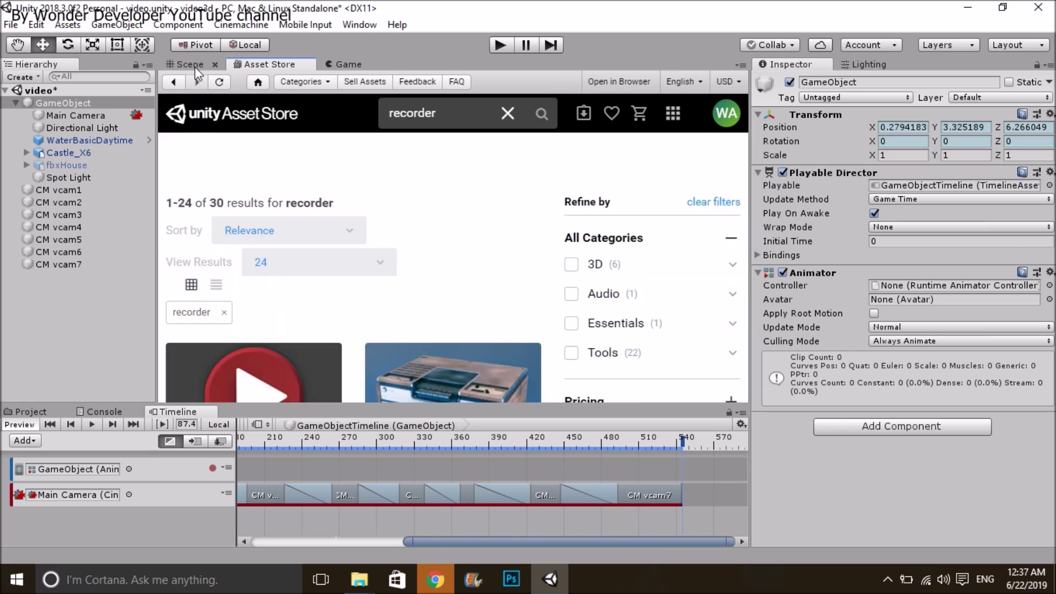
Open the Unity Recorder asset page from the search results and find its import option
left_click(367, 25)
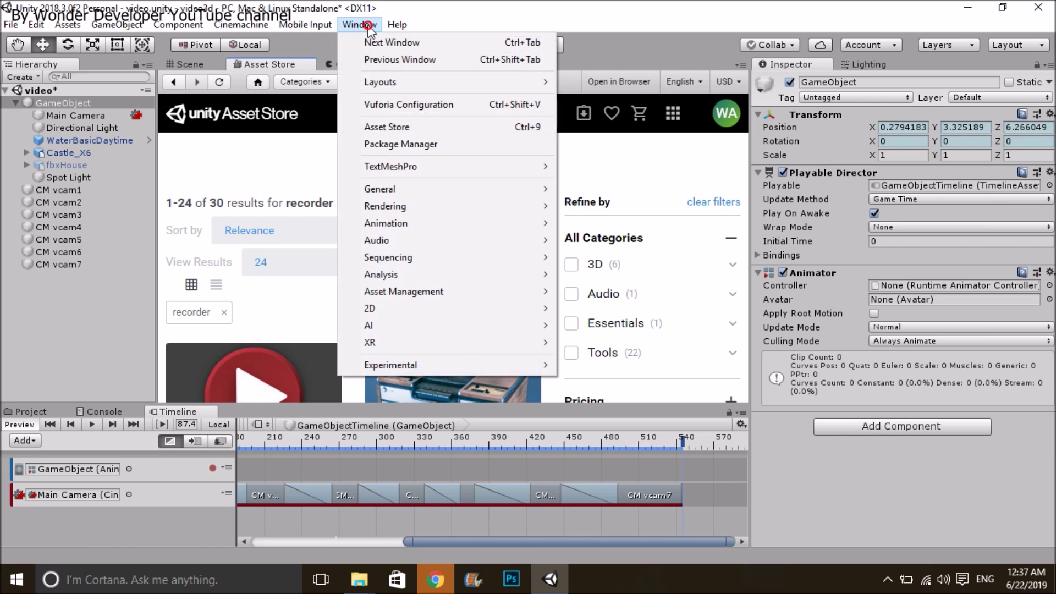
left_click(247, 388)
scroll(252, 386, "down", 2)
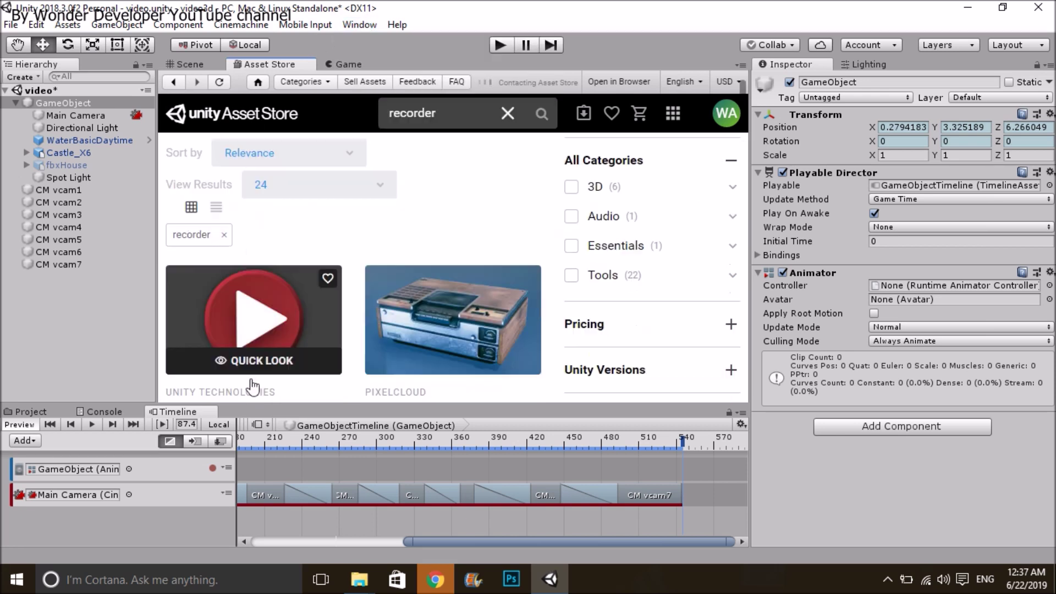
left_click(234, 355)
scroll(361, 306, "down", 5)
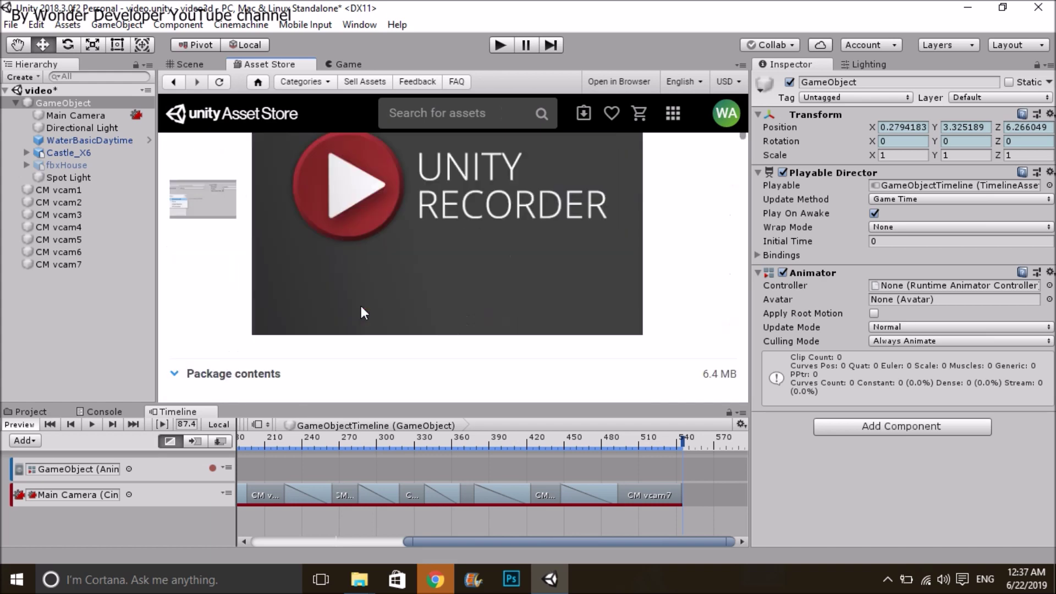
scroll(407, 290, "down", 6)
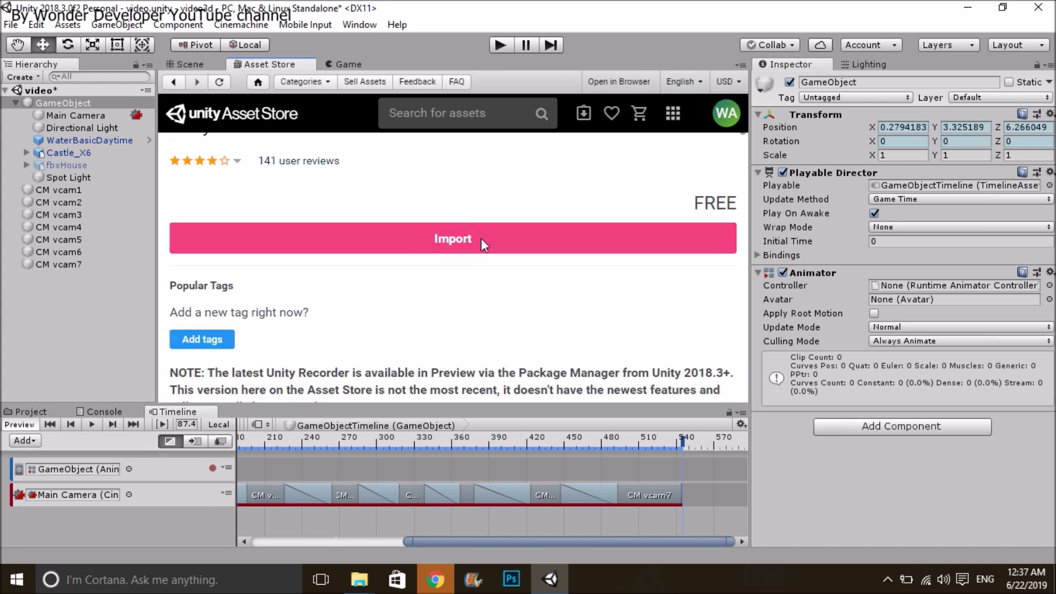
Open the Recorder window and start recording the movie with the existing MP4 settings
left_click(368, 25)
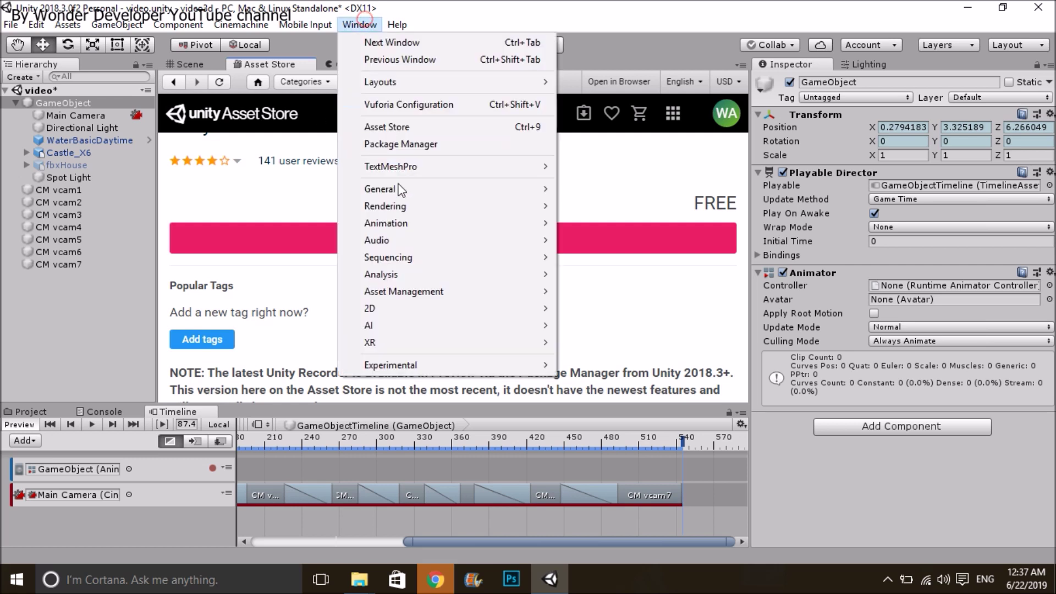
mouse_move(407, 226)
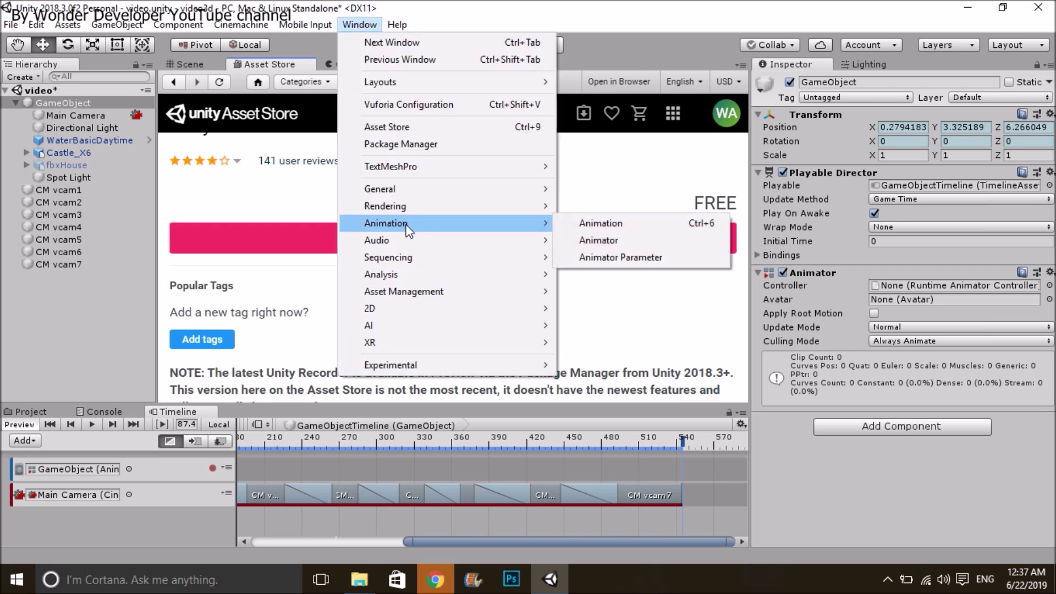
mouse_move(412, 265)
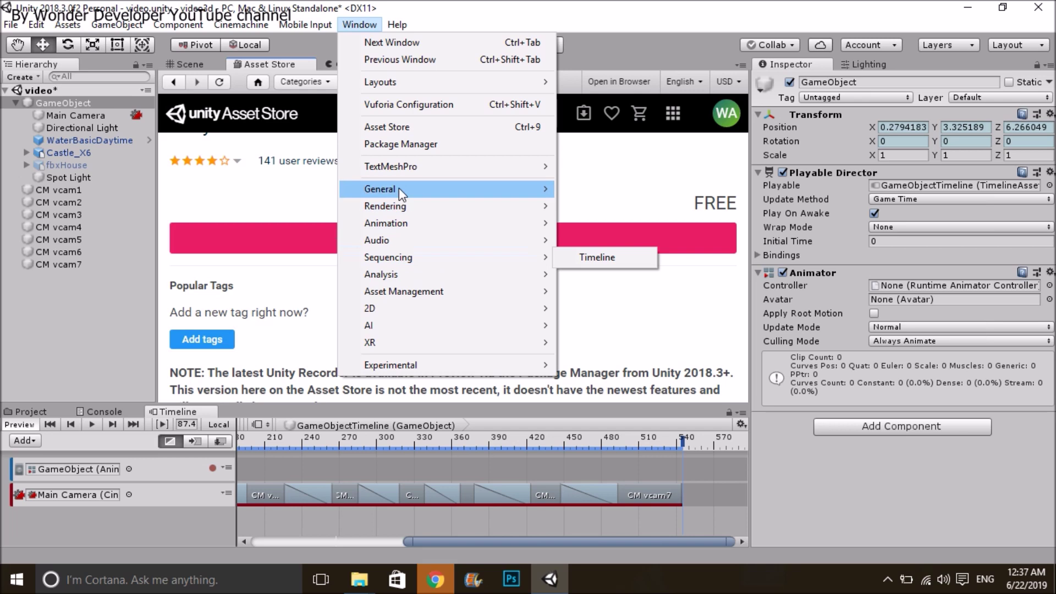
mouse_move(399, 189)
mouse_move(621, 342)
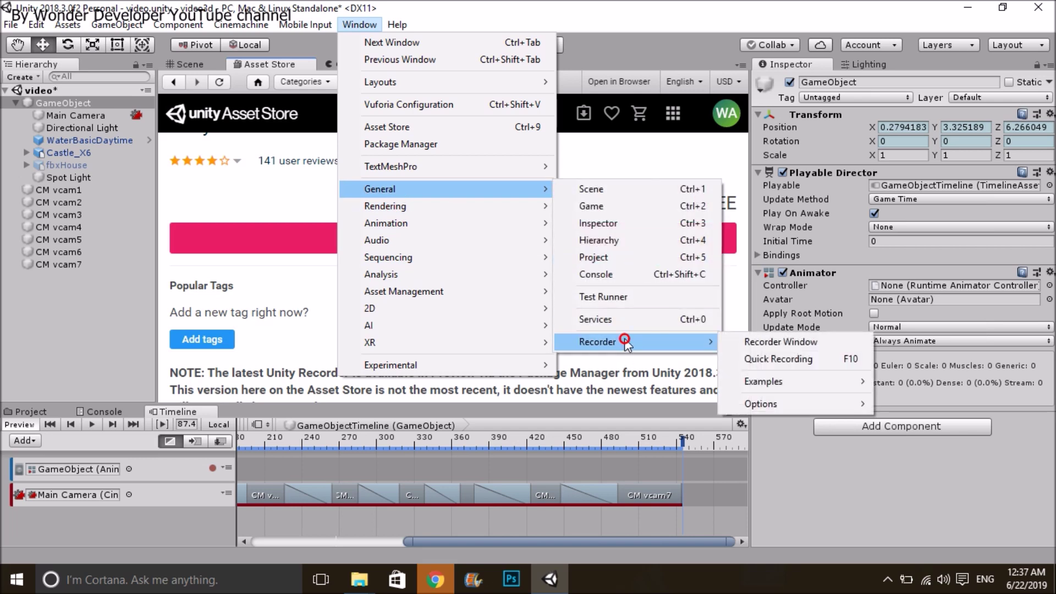
left_click(781, 343)
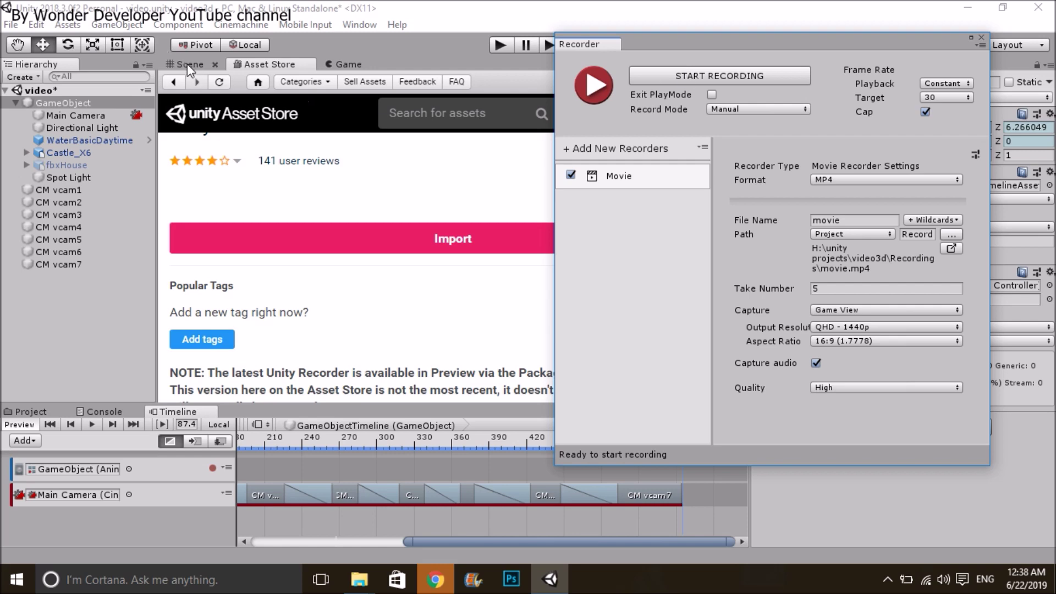
left_click(189, 65)
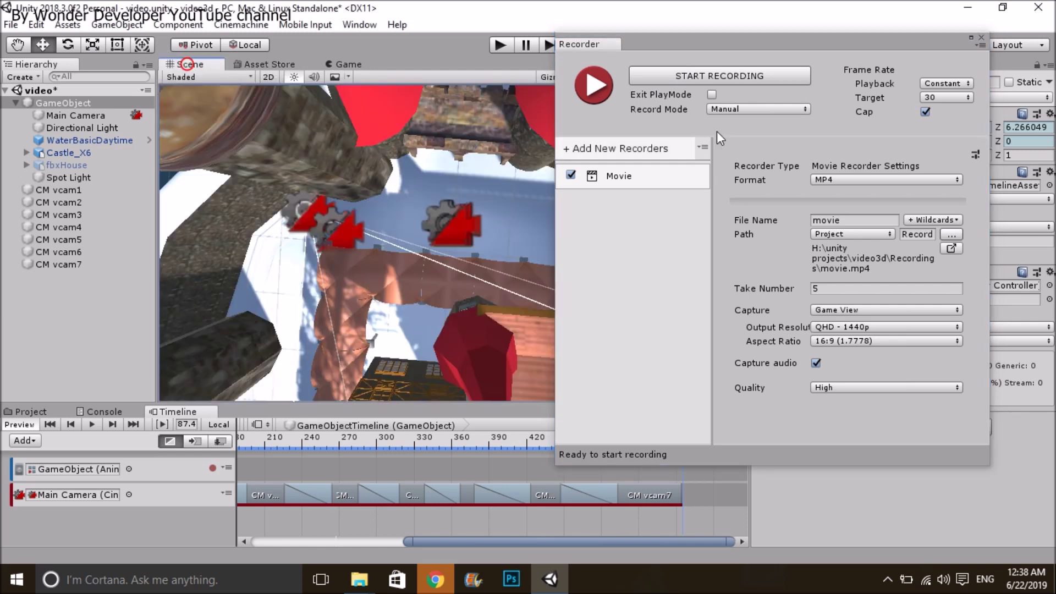
left_click(711, 77)
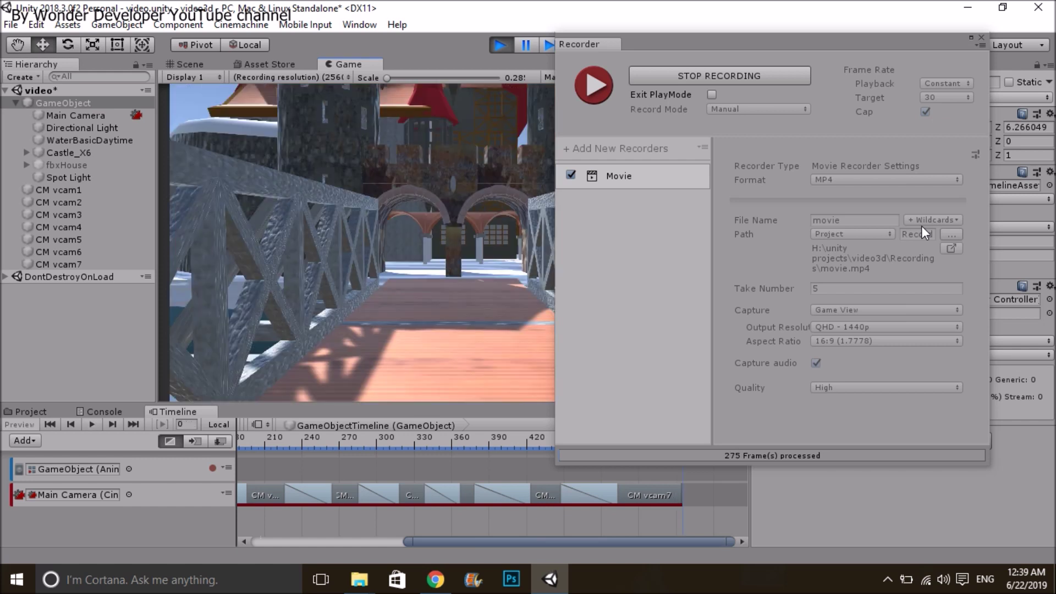
Stop the movie recording, then review the format and path choices, keeping MP4 and the Project path
left_click(754, 77)
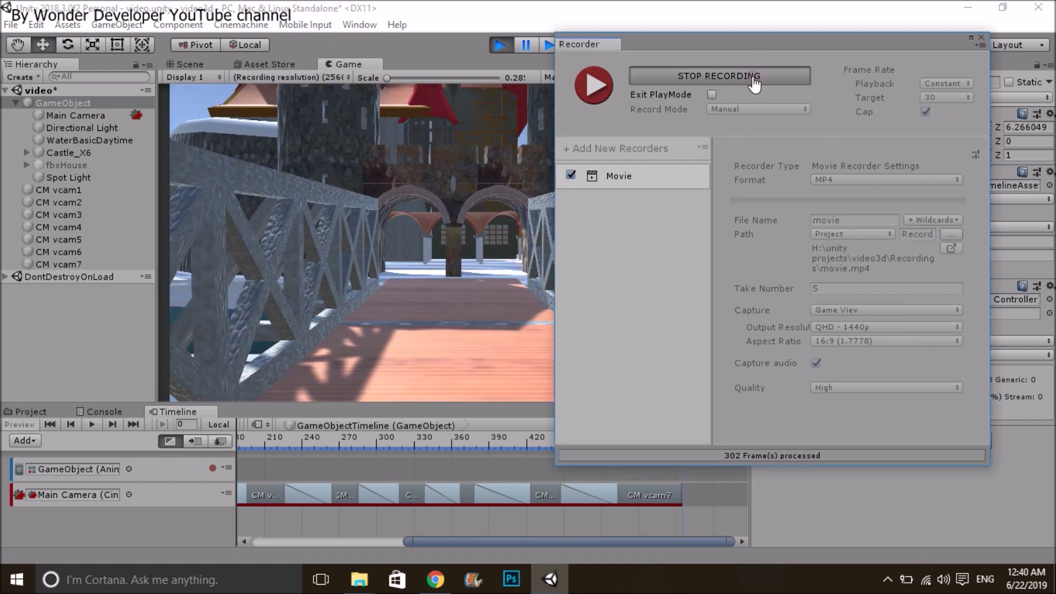
left_click(874, 180)
left_click(875, 205)
left_click(873, 235)
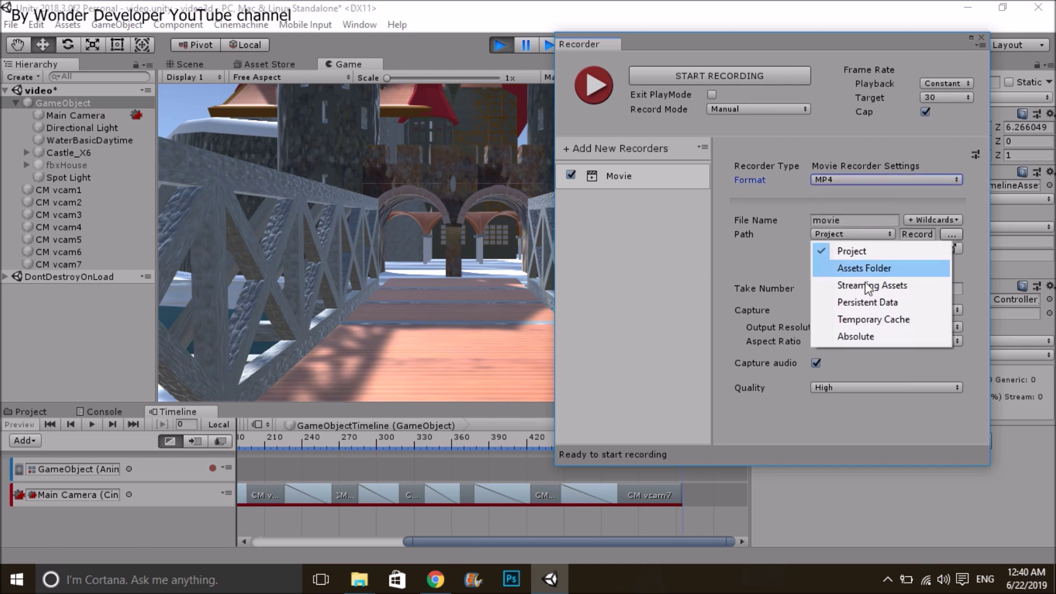
left_click(880, 249)
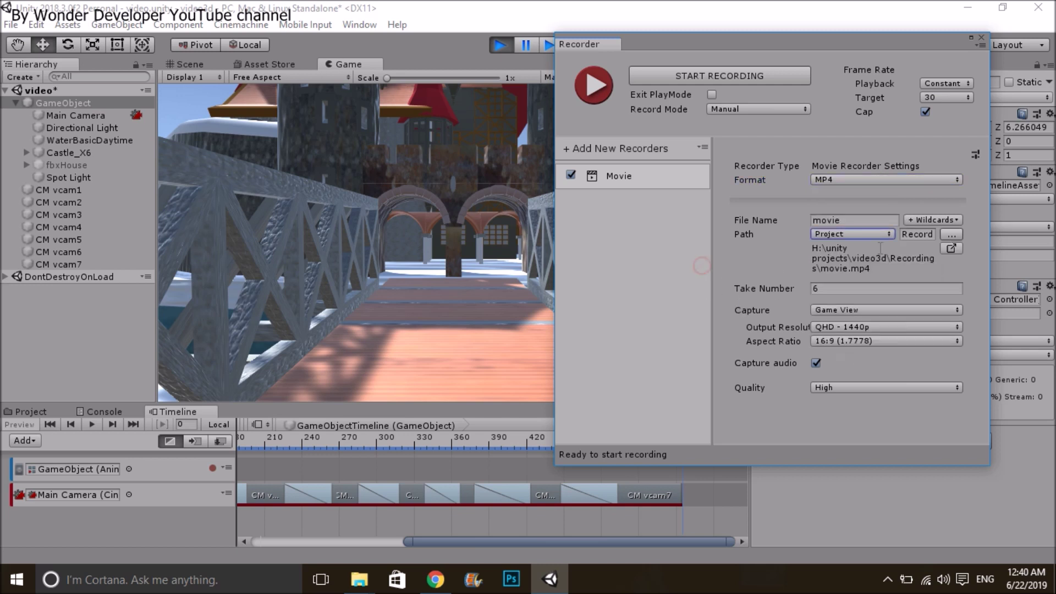
Open the Recorder's output folder to check the recorded movie file, then close the folder window
left_click(951, 249)
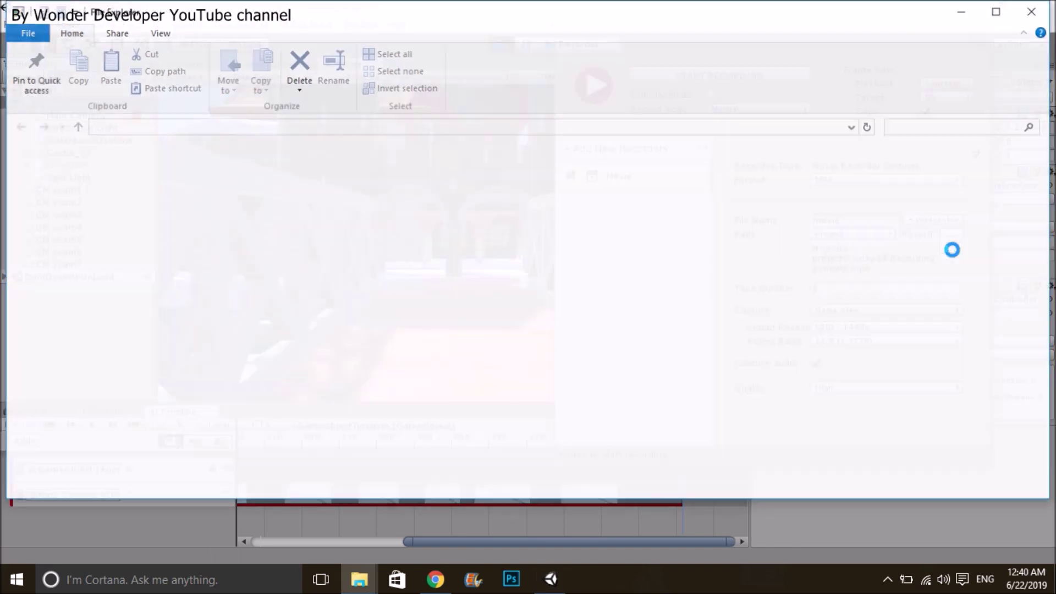
left_click(787, 553)
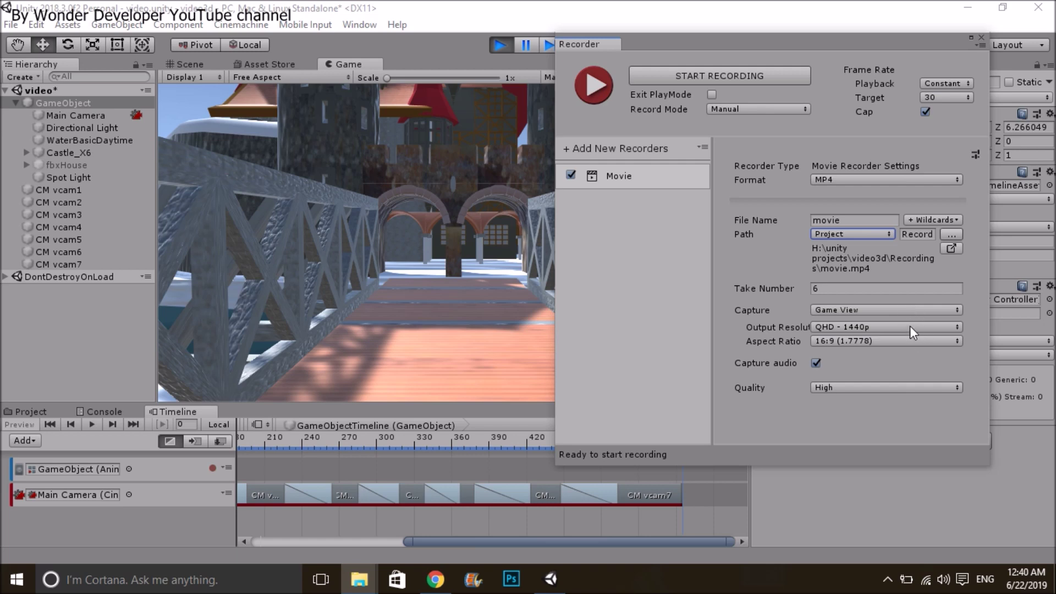
left_click(360, 579)
left_click(891, 511)
left_click(1039, 7)
Review the Recorder's capture source, output resolution, aspect ratio and quality choices, keeping the existing settings
left_click(849, 310)
left_click(868, 444)
left_click(861, 328)
left_click(855, 343)
left_click(854, 342)
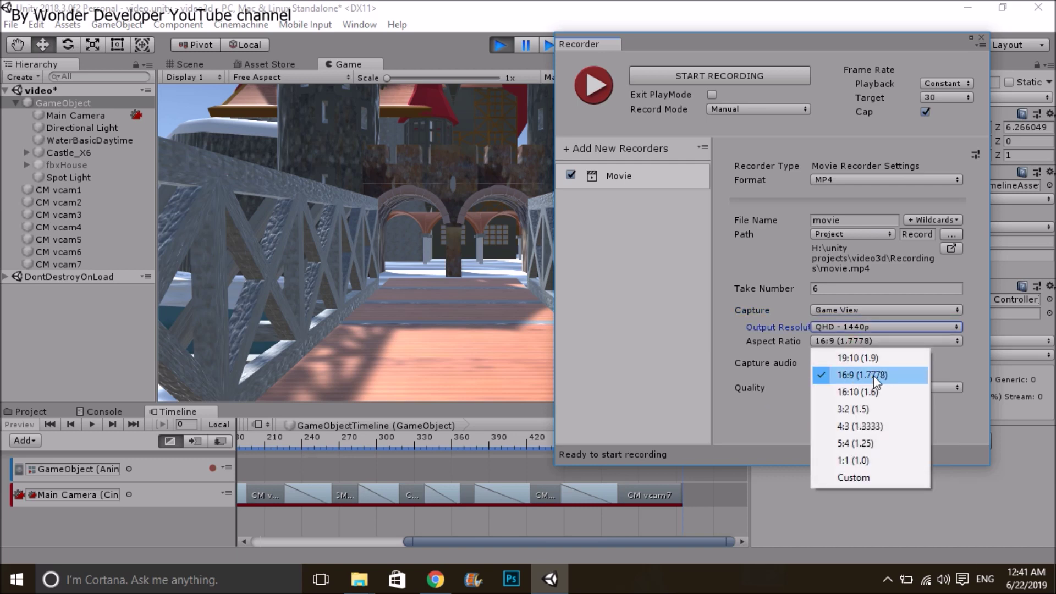
left_click(809, 433)
left_click(867, 388)
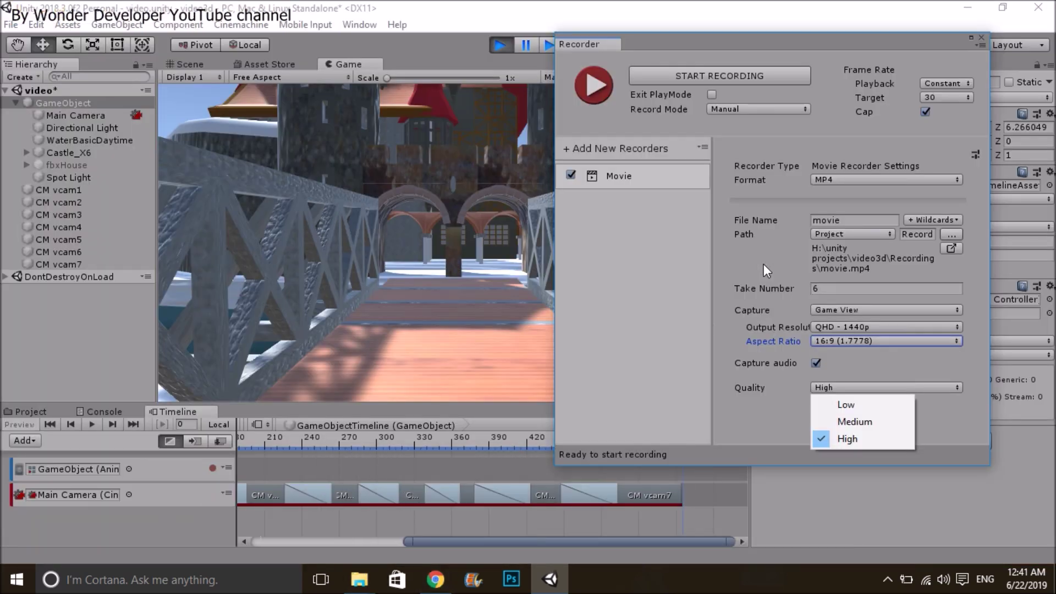
left_click(951, 248)
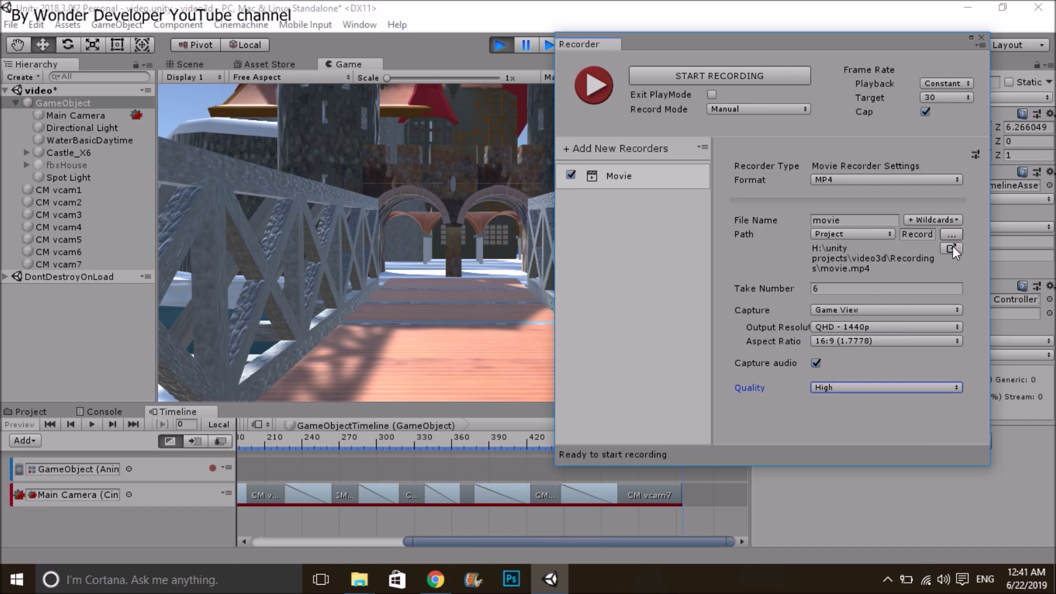
Play the recorded movie from the Recordings folder, then close the player and return to Unity
left_click(952, 246)
double_click(187, 198)
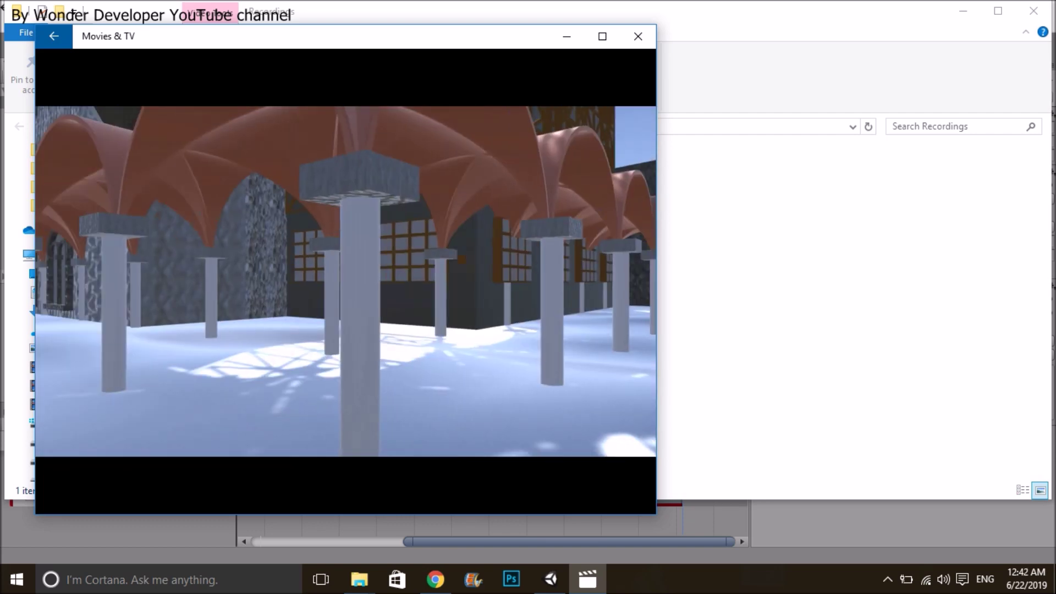
left_click(637, 36)
left_click(550, 579)
Set the movie recorder's capture to 360 View and its file name to movie_360
left_click(856, 308)
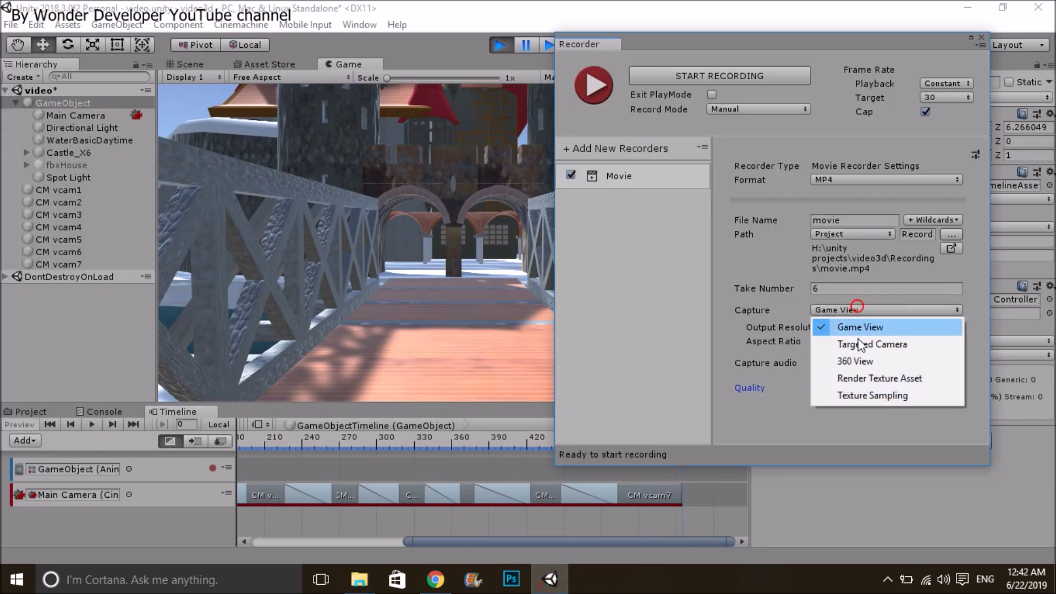
left_click(860, 361)
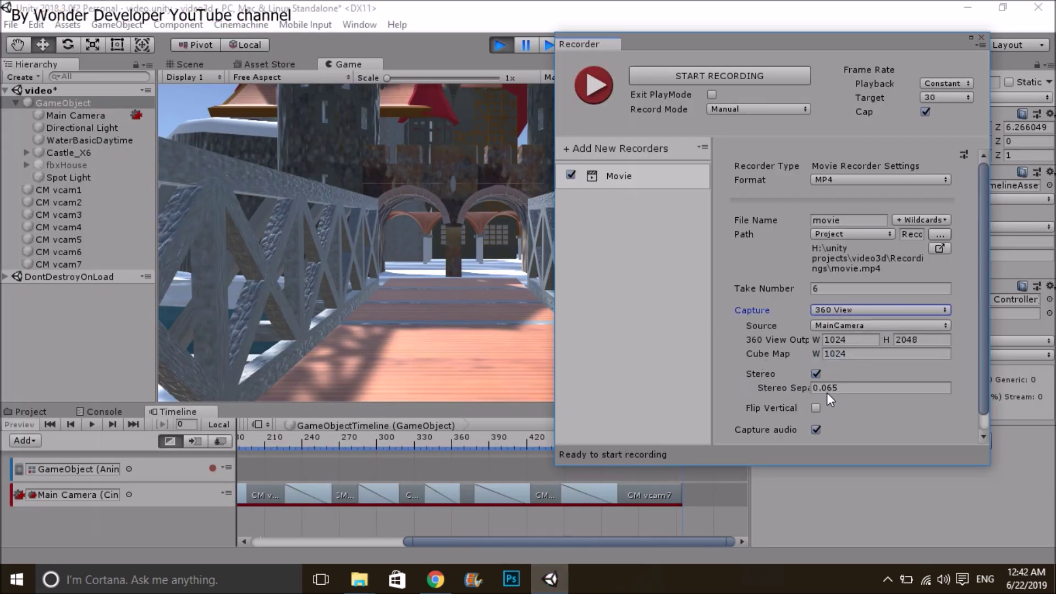
scroll(871, 396, "down", 1)
type("_s")
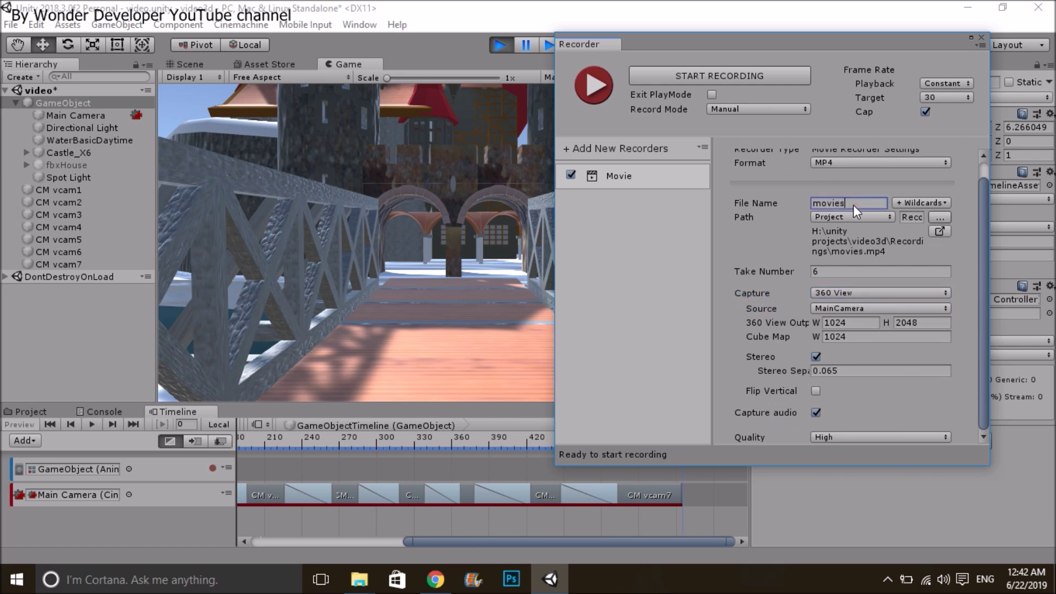
key("BackSpace")
type("360")
Keep MainCamera as the 360 capture source and record the Timeline cinematic, stopping the recording when it has played through
left_click(982, 390)
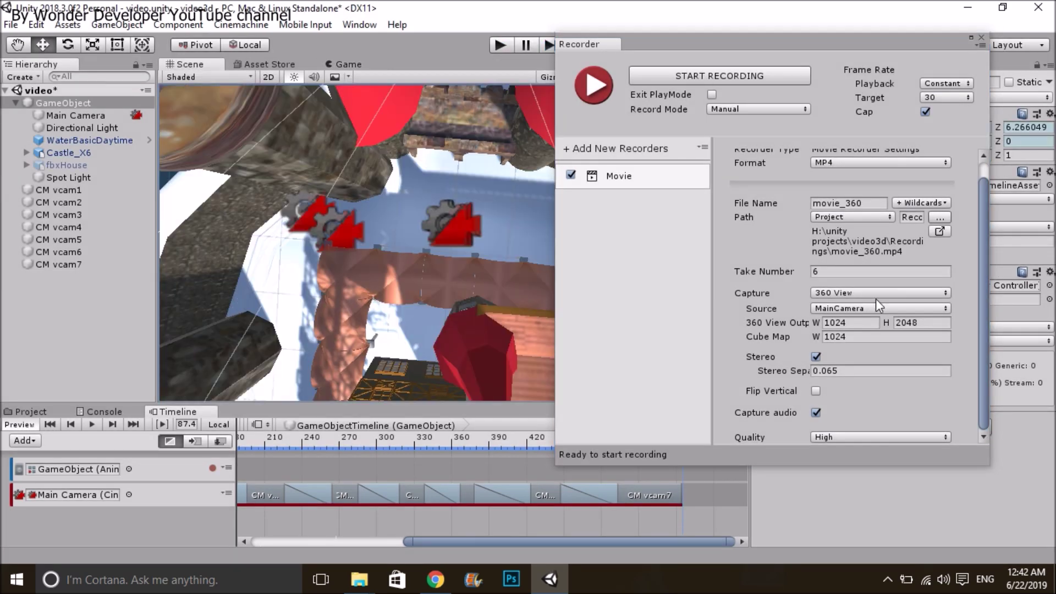
left_click(877, 308)
left_click(880, 312)
left_click(713, 83)
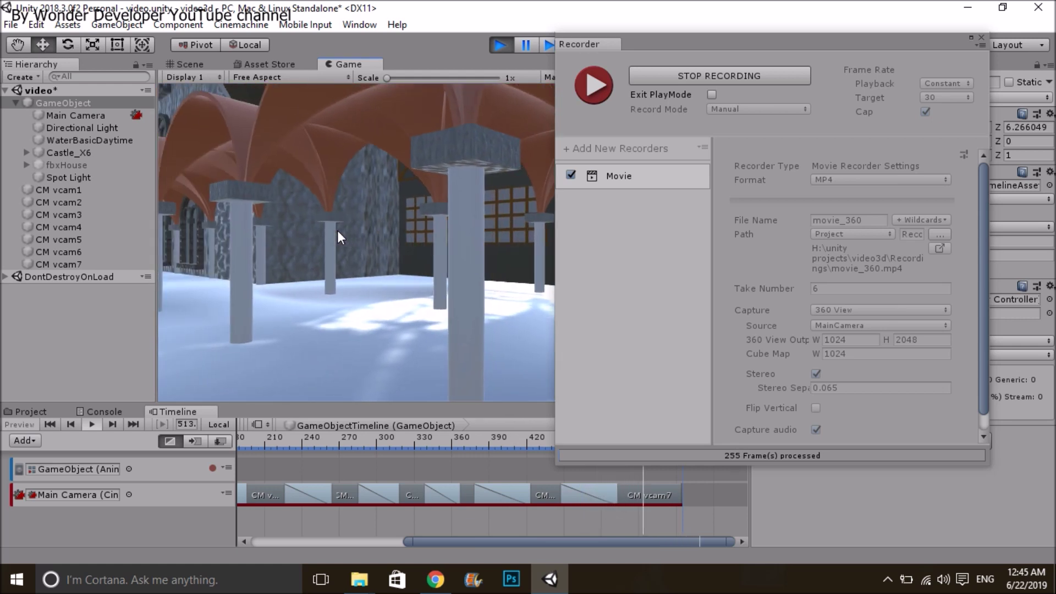
left_click(693, 77)
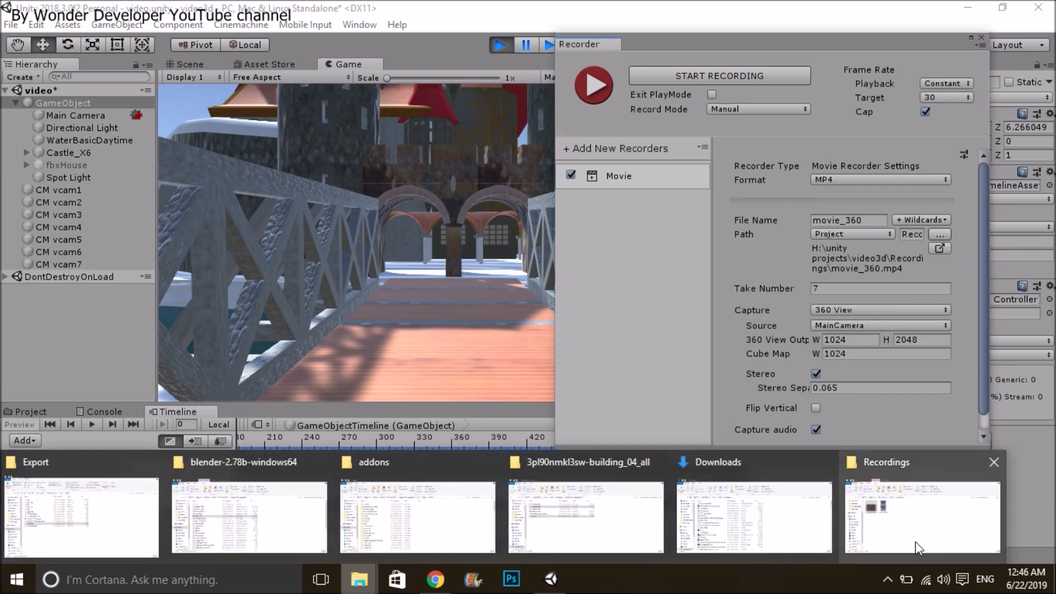